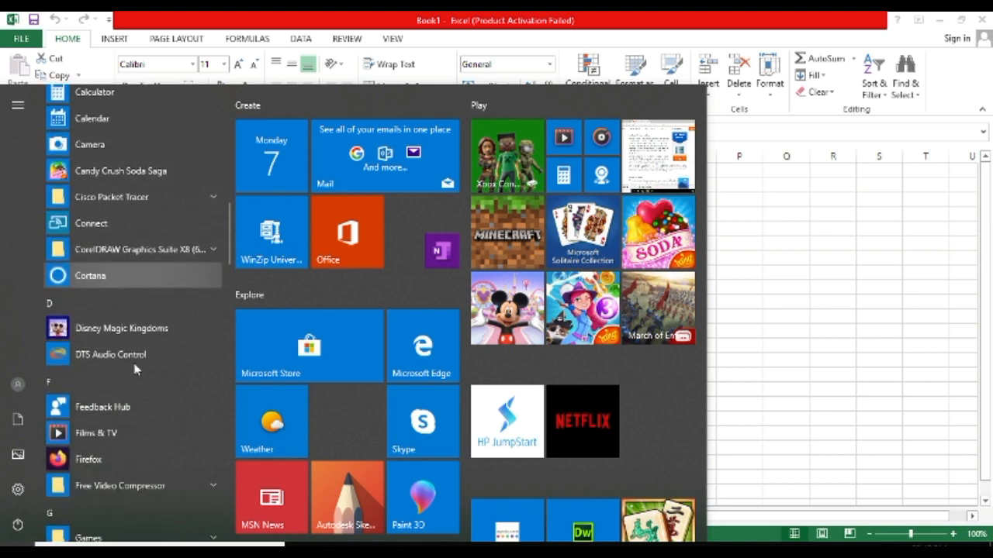
Look through the installed programs for the Excel entries under Microsoft Office and Microsoft Office 2013, then return to the blank workbook
{"action": "scroll", "coordinate": [135, 370], "scroll_direction": "down", "scroll_amount": 3}
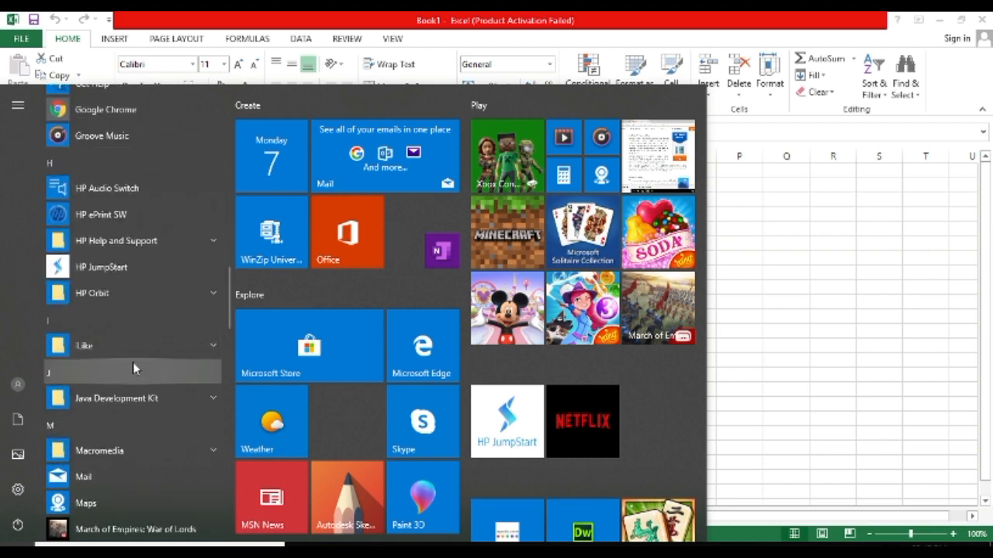
{"action": "scroll", "coordinate": [136, 370], "scroll_direction": "down", "scroll_amount": 6}
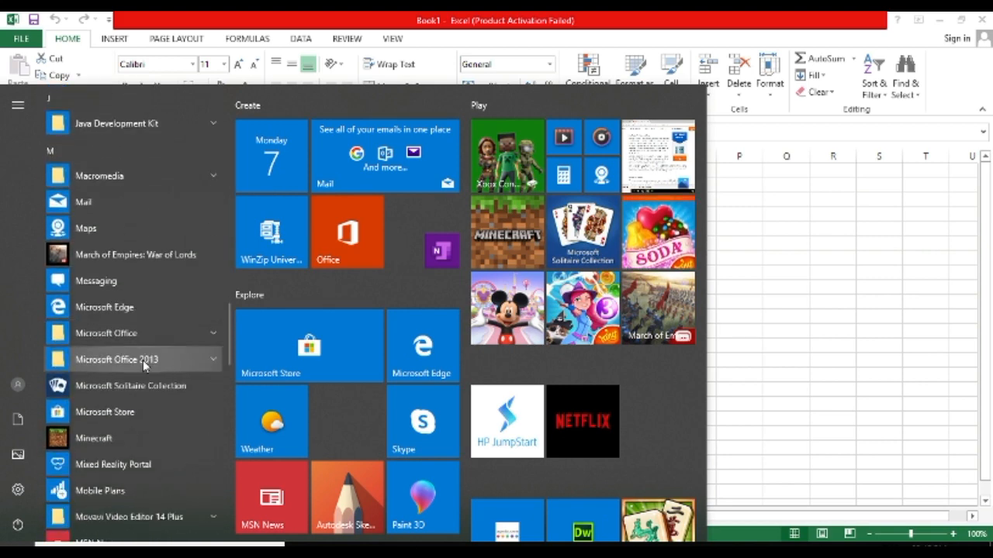
{"action": "scroll", "coordinate": [148, 370], "scroll_direction": "up", "scroll_amount": 3}
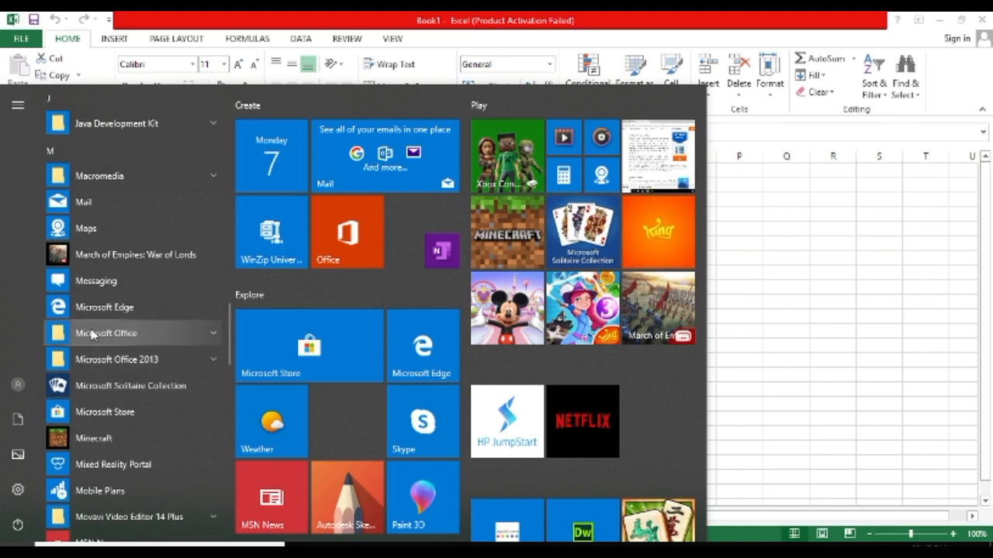
{"action": "left_click", "coordinate": [156, 332]}
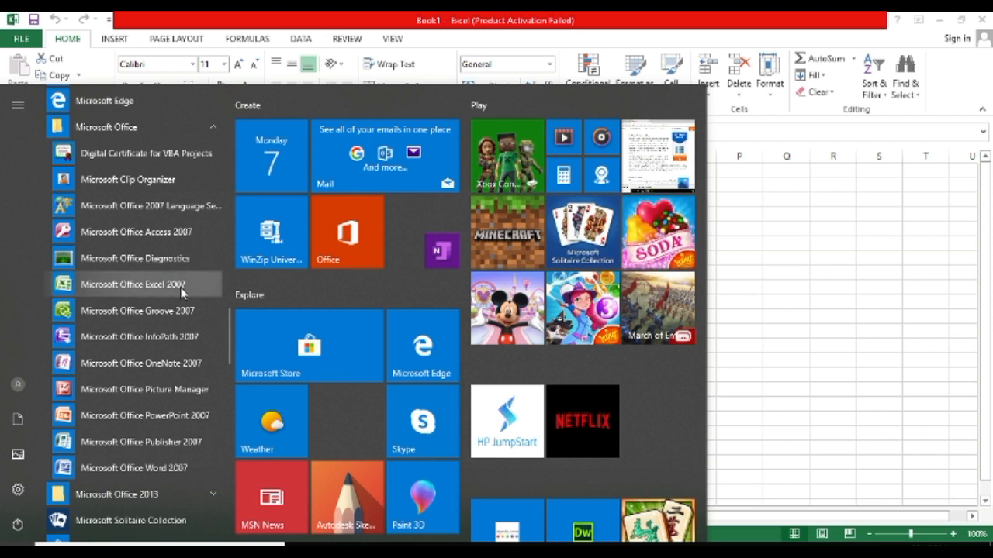
{"action": "scroll", "coordinate": [182, 287], "scroll_direction": "down", "scroll_amount": 4}
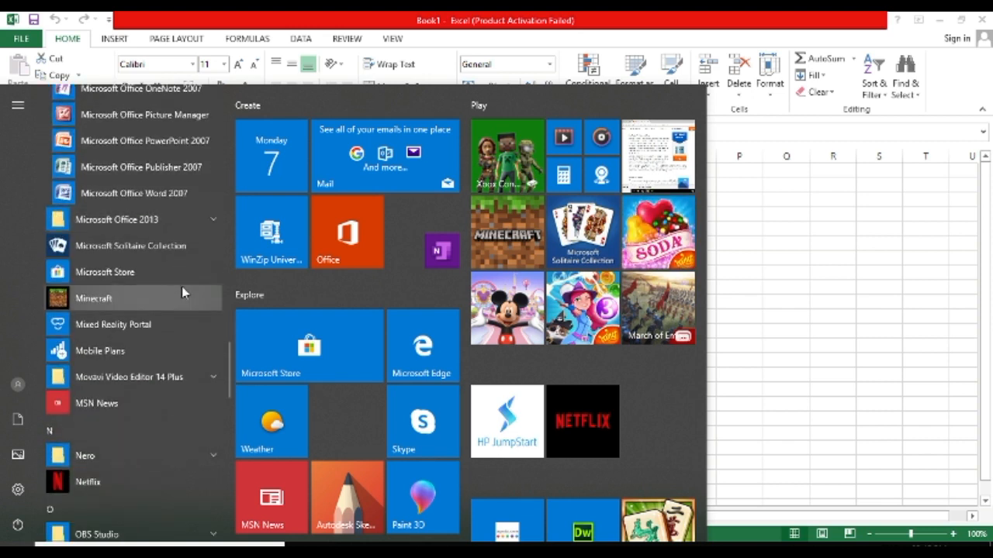
{"action": "scroll", "coordinate": [181, 292], "scroll_direction": "up", "scroll_amount": 1}
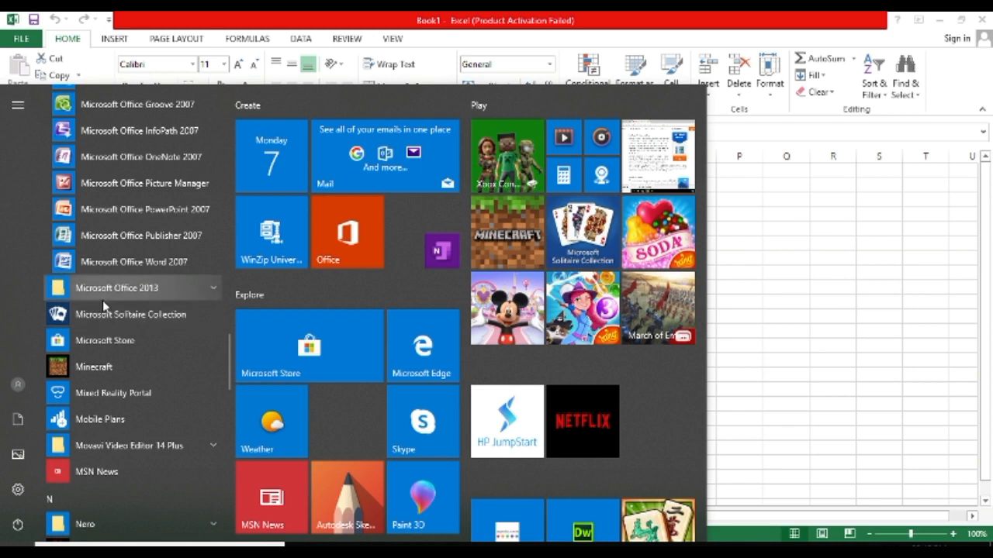
{"action": "left_click", "coordinate": [162, 290]}
{"action": "scroll", "coordinate": [159, 284], "scroll_direction": "down", "scroll_amount": 1}
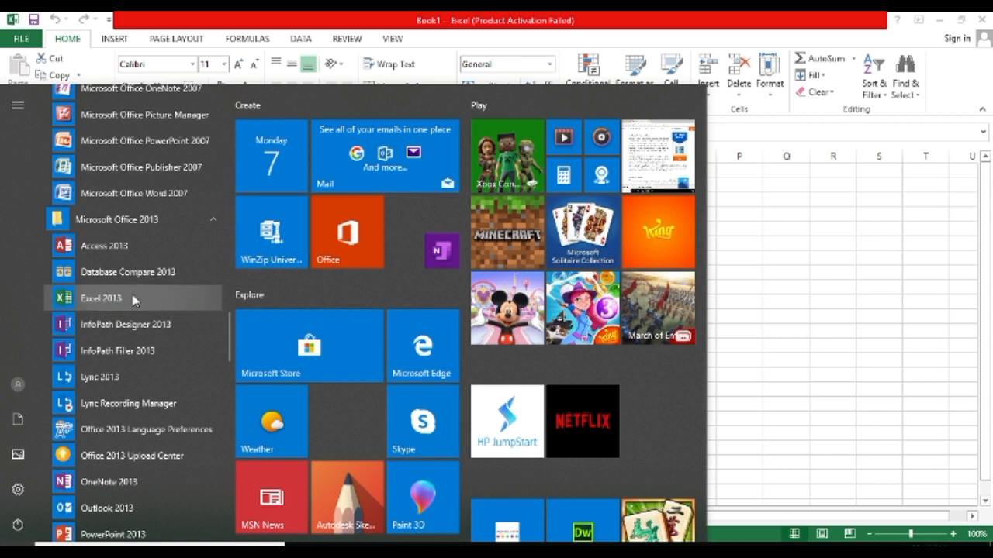
{"action": "left_click", "coordinate": [822, 277]}
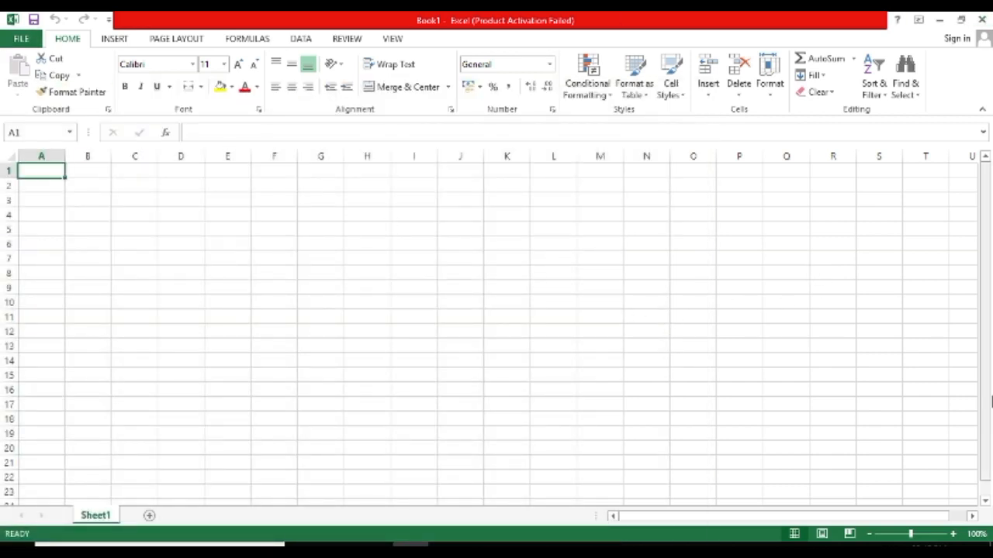
{"action": "left_click", "coordinate": [276, 451]}
{"action": "left_click", "coordinate": [285, 402]}
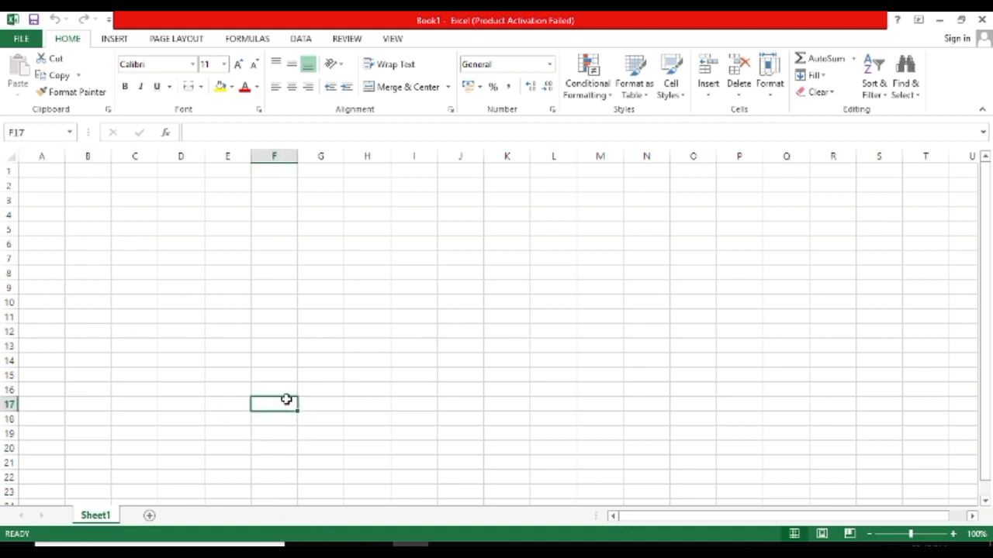
{"action": "left_click", "coordinate": [114, 259]}
Enter the headers S.No, Name, Subject 1, Subject 2 and Total in cells A1 to E1
{"action": "left_click", "coordinate": [55, 176]}
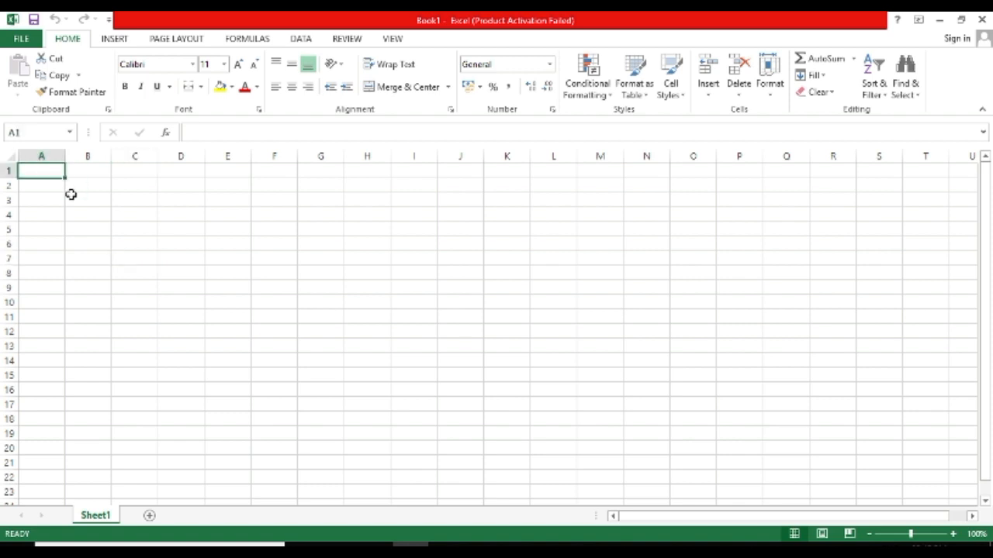
{"action": "type", "text": "SW"}
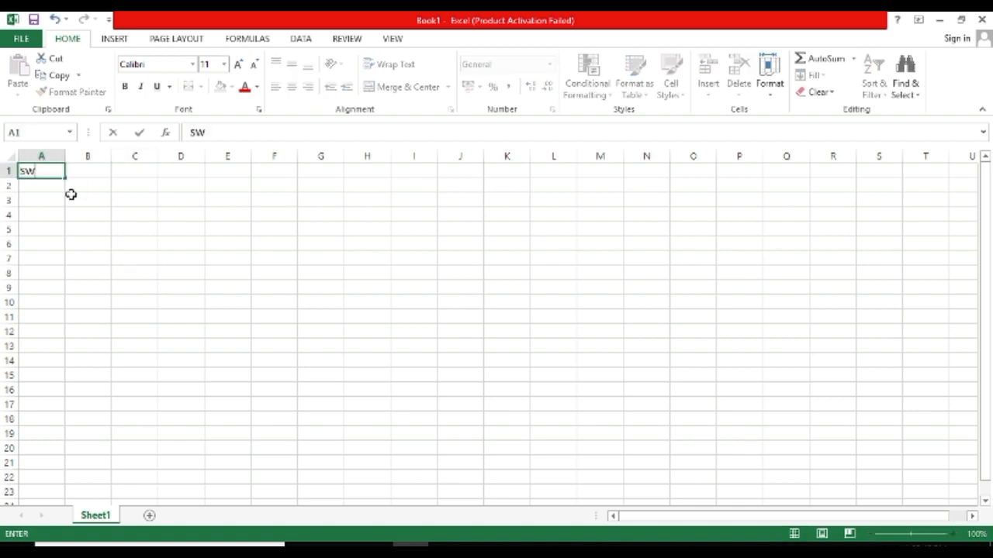
{"action": "key", "text": "Tab"}
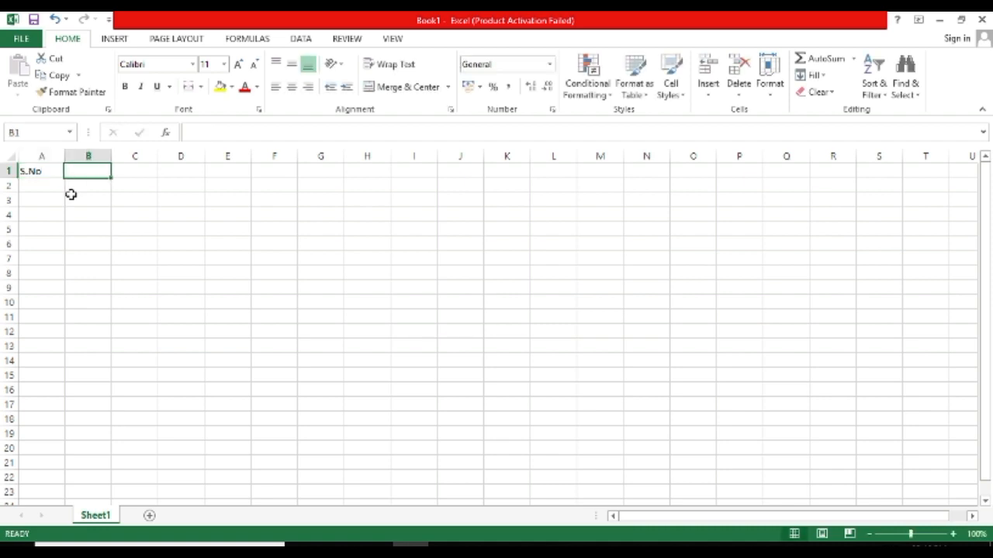
{"action": "type", "text": "Name"}
{"action": "key", "text": "Tab"}
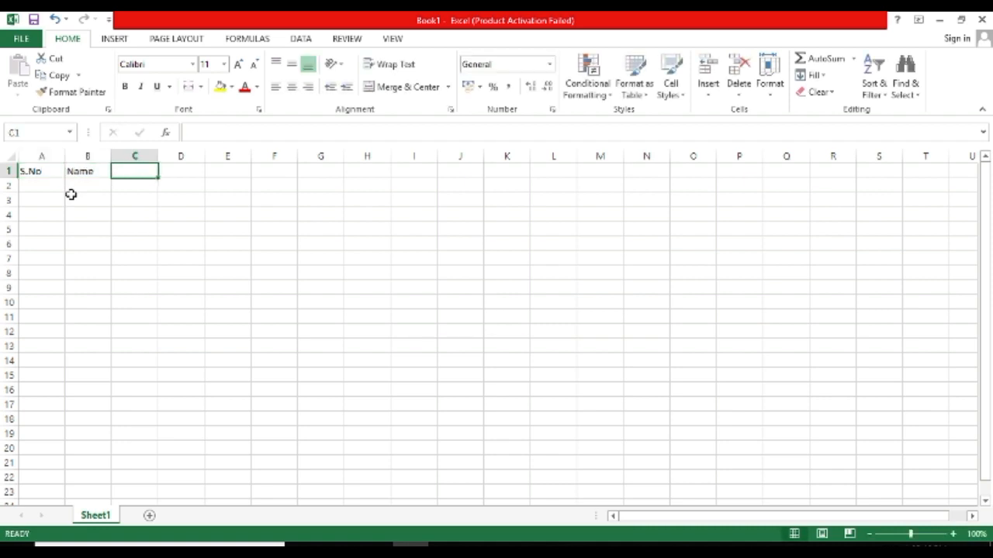
{"action": "type", "text": "Subject 1"}
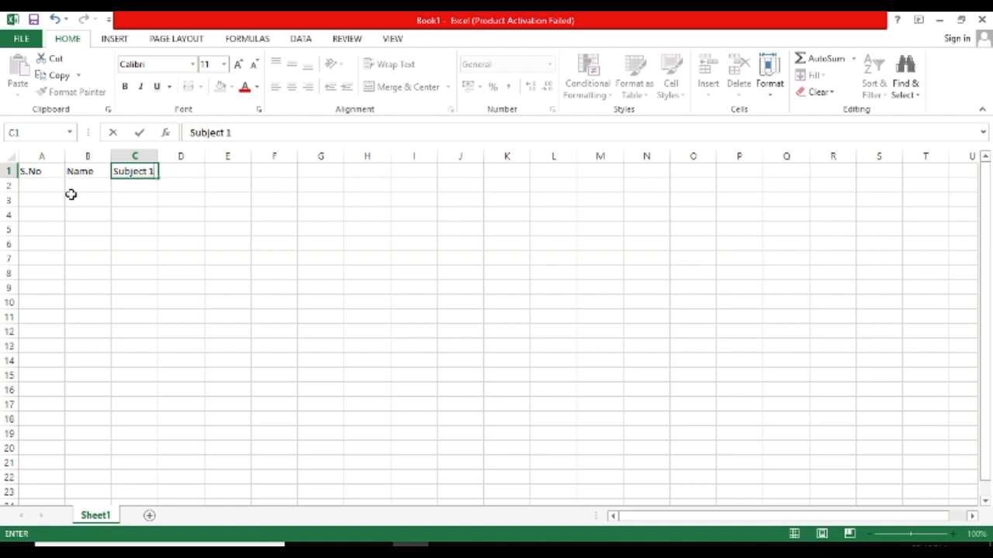
{"action": "key", "text": "Tab"}
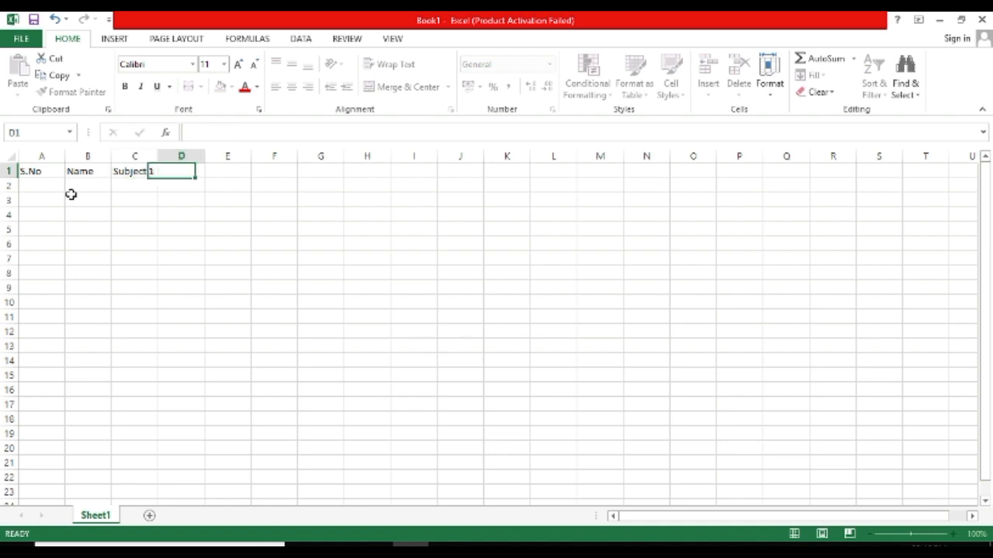
{"action": "type", "text": "Subject 2"}
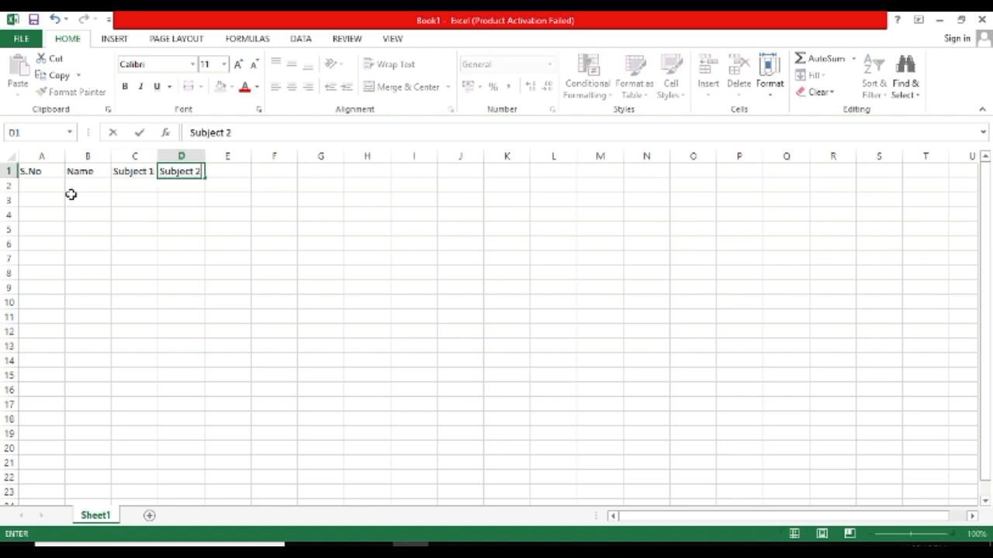
{"action": "key", "text": "Tab"}
{"action": "type", "text": "Tot"}
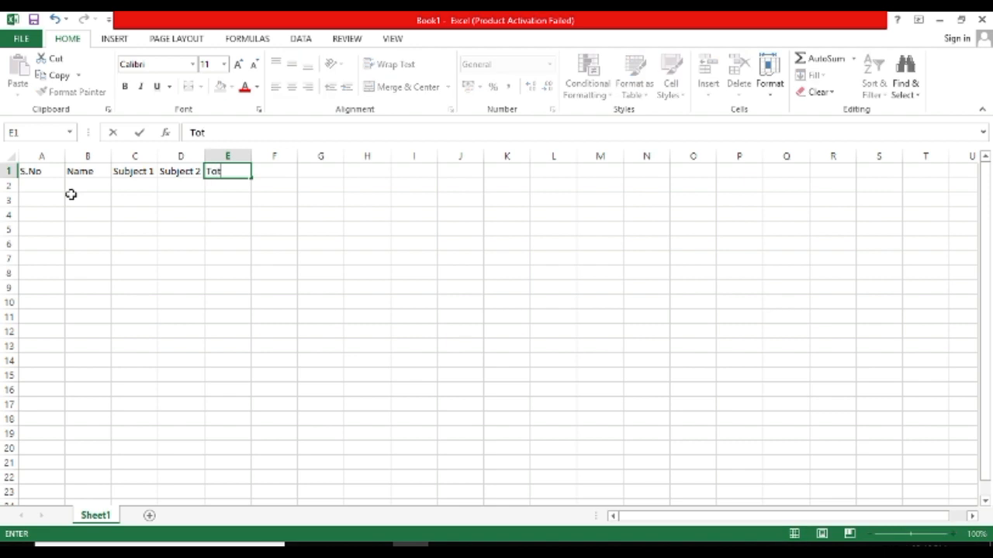
{"action": "key", "text": "Return"}
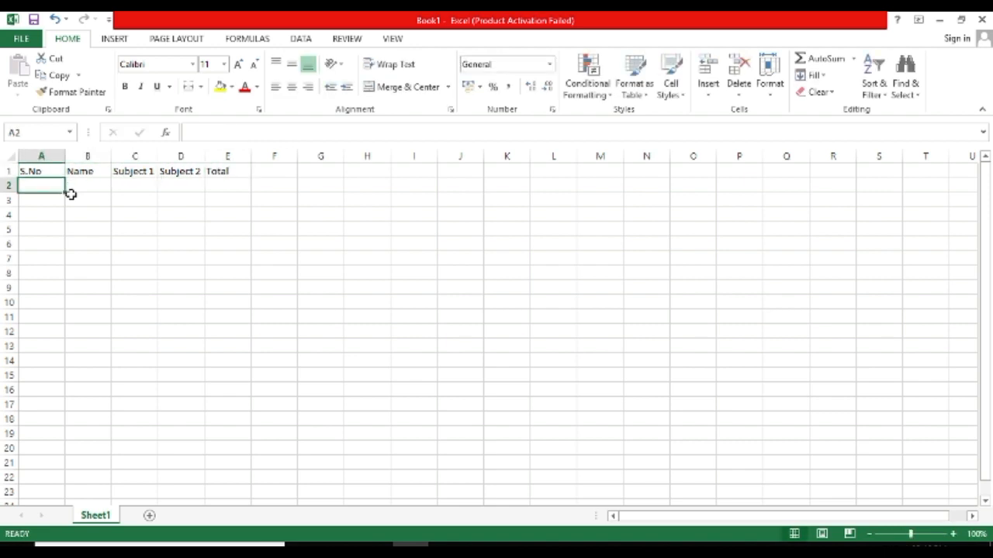
Number the rows under S.No by entering 1 and 2 in A2:A3 and extending the series to 5 in A6
{"action": "type", "text": "1"}
{"action": "key", "text": "Return"}
{"action": "type", "text": "2"}
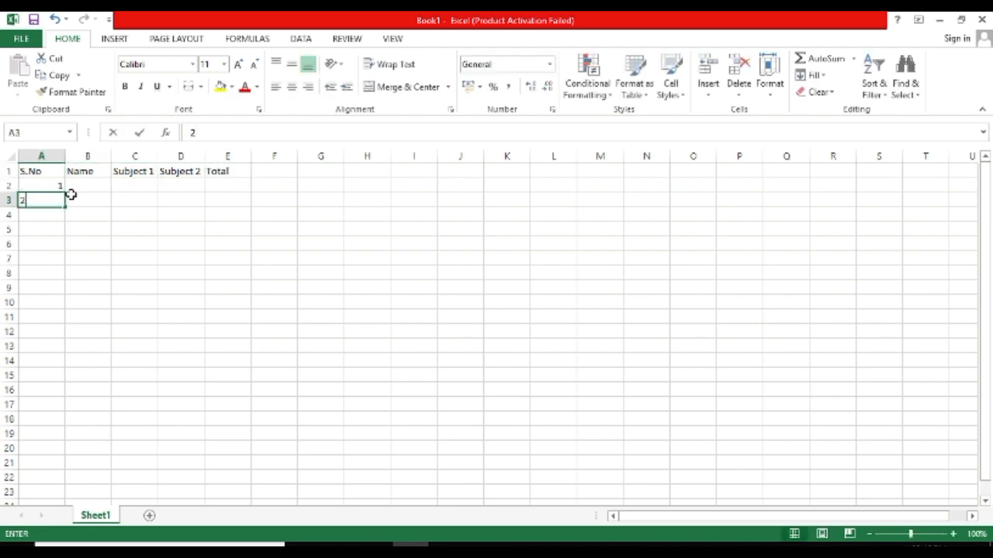
{"action": "key", "text": "Return"}
{"action": "left_click", "coordinate": [144, 277]}
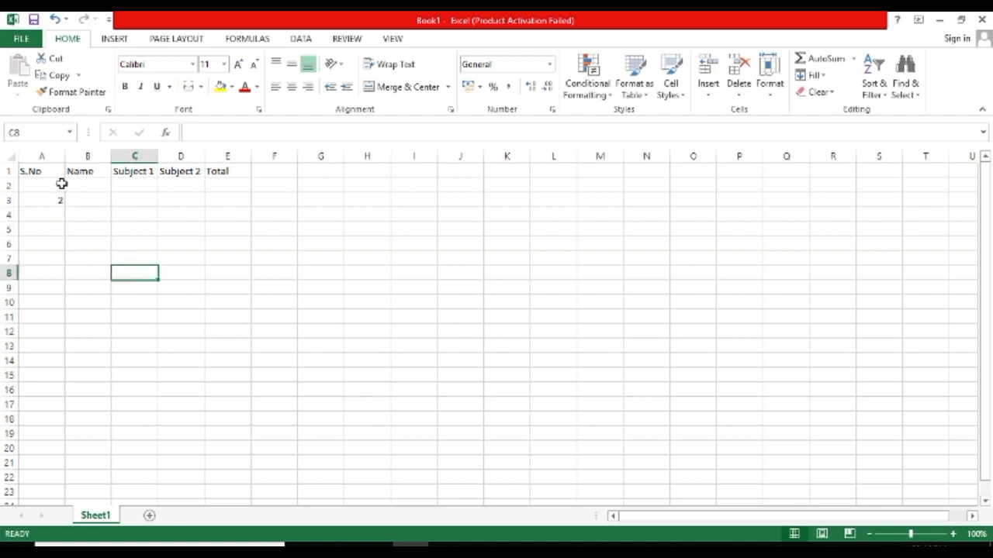
{"action": "left_click_drag", "start_coordinate": [61, 184], "coordinate": [60, 201]}
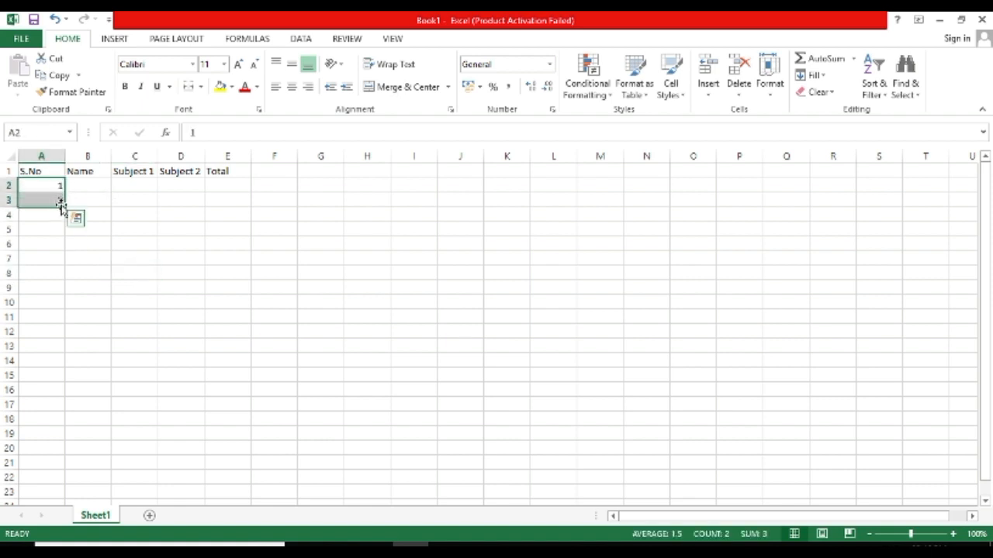
{"action": "left_click_drag", "start_coordinate": [65, 207], "coordinate": [67, 246]}
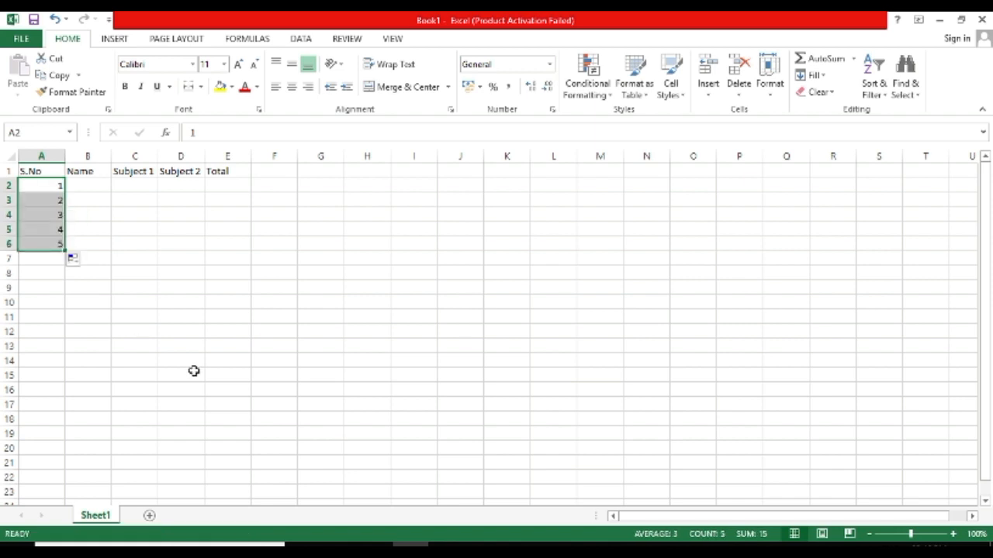
Fill the Name column with a, b, c, d and e in cells B2 to B6
{"action": "left_click", "coordinate": [93, 188]}
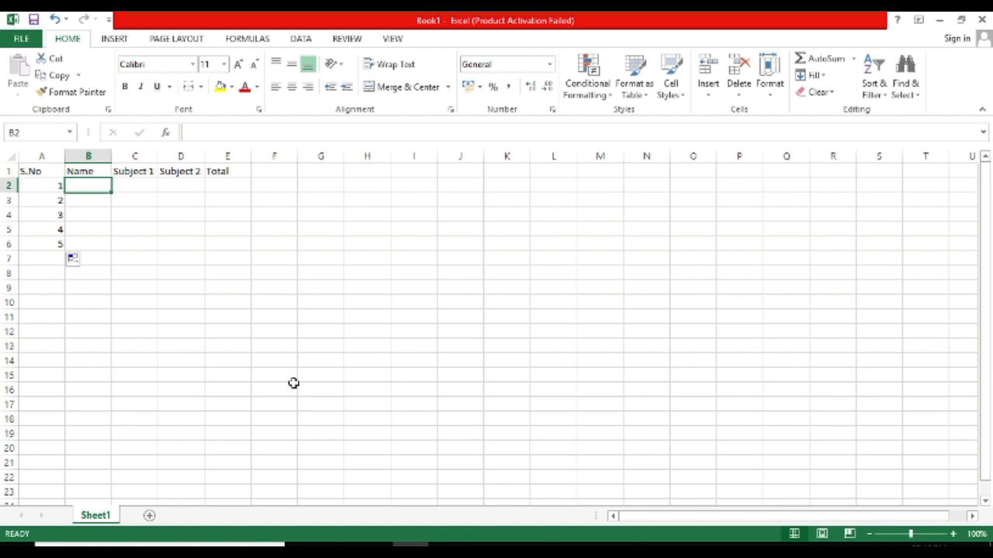
{"action": "type", "text": "a"}
{"action": "key", "text": "Return"}
{"action": "type", "text": "b"}
{"action": "key", "text": "Return"}
{"action": "type", "text": "c"}
{"action": "key", "text": "Return"}
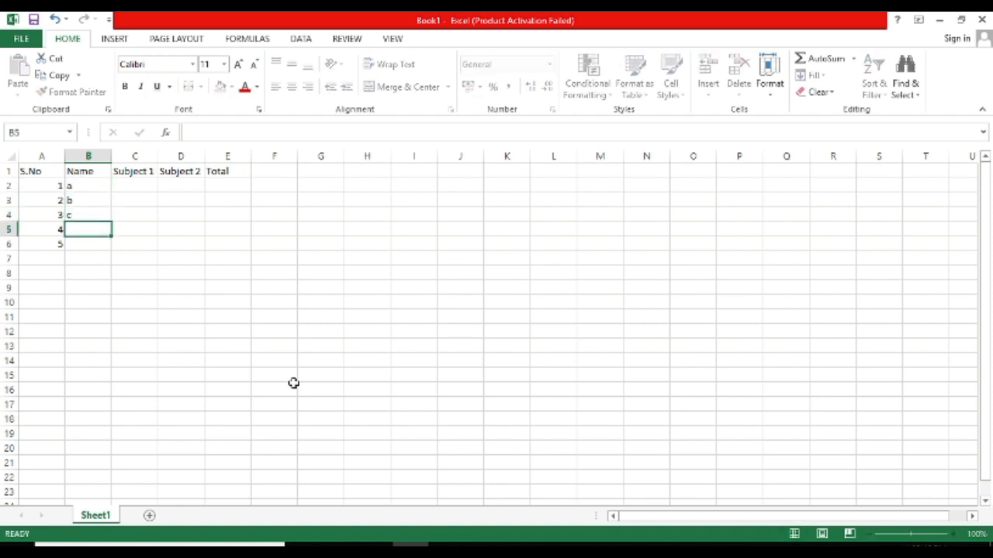
{"action": "type", "text": "d"}
{"action": "key", "text": "Return"}
{"action": "type", "text": "e"}
{"action": "key", "text": "Return"}
Enter the Subject 1 marks 10, 20, 30, 40 and 50 in cells C2 to C6
{"action": "key", "text": "Up"}
{"action": "key", "text": "Up"}
{"action": "key", "text": "Up"}
{"action": "key", "text": "Up"}
{"action": "key", "text": "Up"}
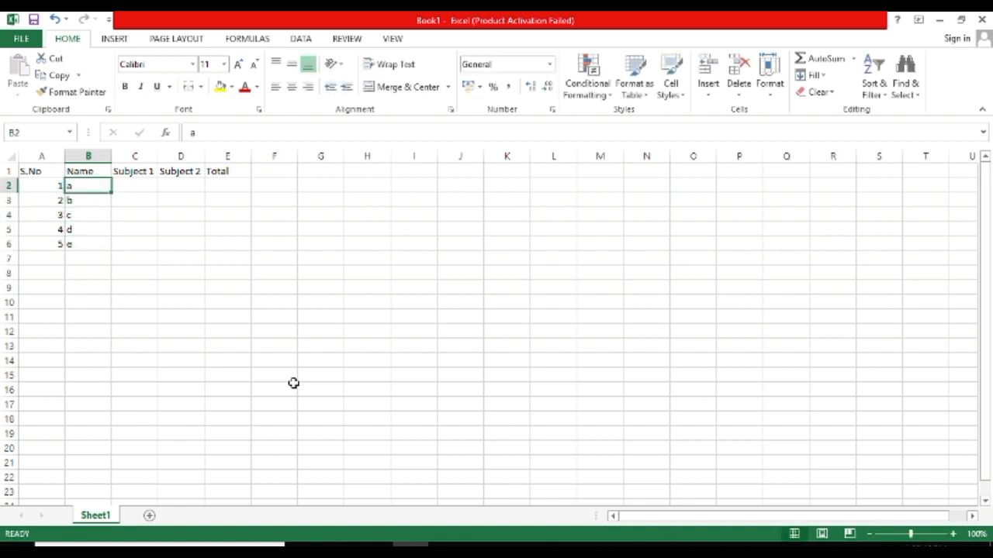
{"action": "key", "text": "Right"}
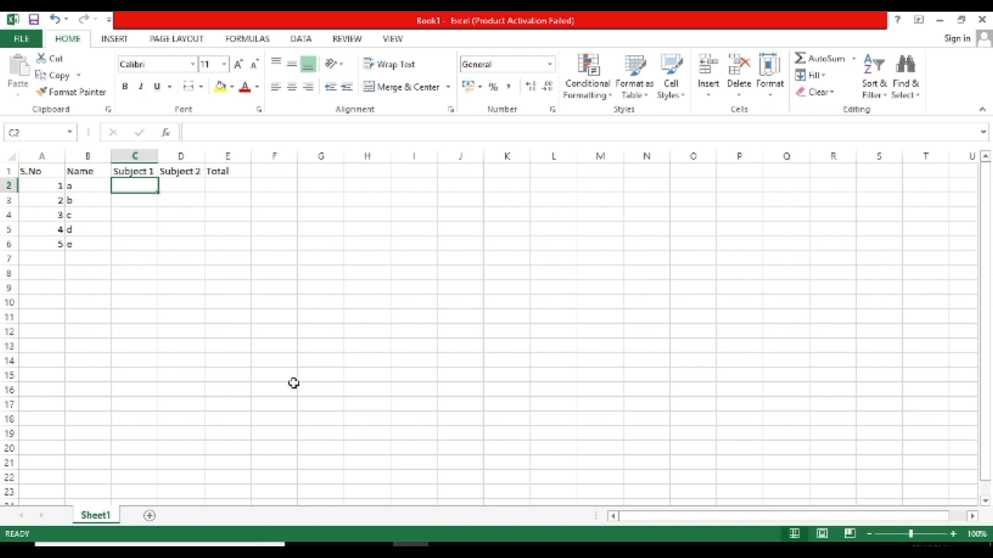
{"action": "type", "text": "10"}
{"action": "key", "text": "Return"}
{"action": "type", "text": "2"}
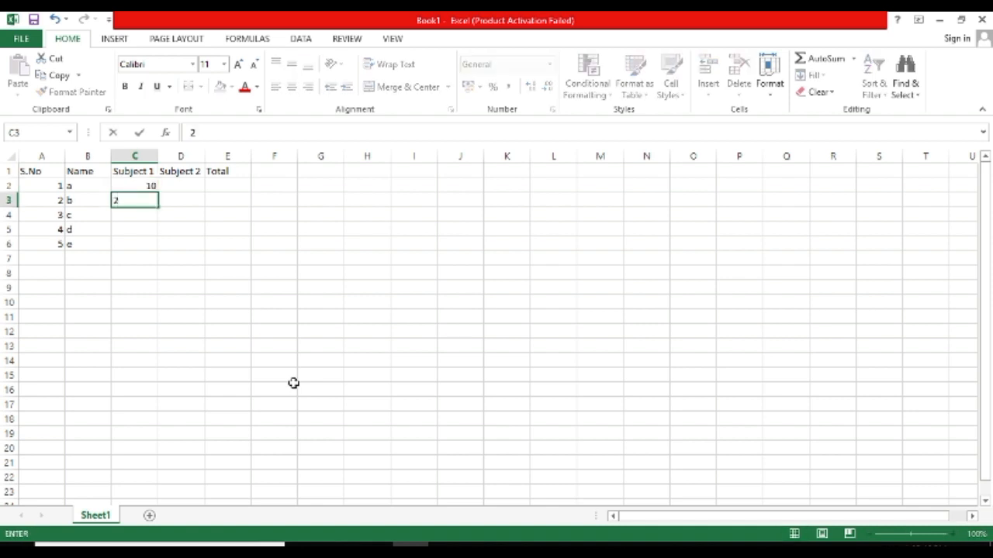
{"action": "type", "text": "0"}
{"action": "key", "text": "Return"}
{"action": "type", "text": "30"}
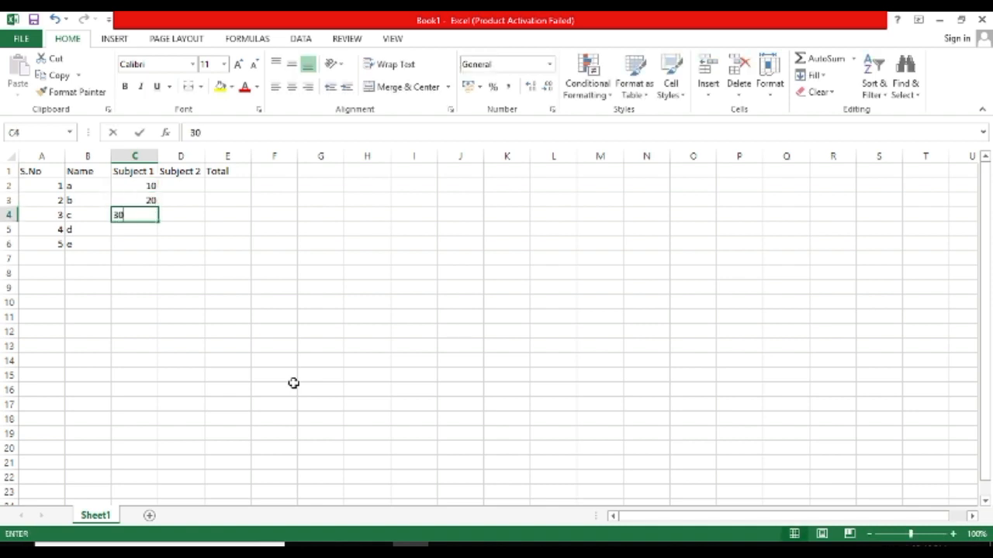
{"action": "key", "text": "Return"}
{"action": "type", "text": "40"}
{"action": "key", "text": "Return"}
{"action": "type", "text": "50"}
{"action": "key", "text": "Return"}
Enter the Subject 2 marks 30, 40, 50, 20 and 10 in cells D2 to D6
{"action": "key", "text": "Up"}
{"action": "key", "text": "Up"}
{"action": "key", "text": "Up"}
{"action": "key", "text": "Up"}
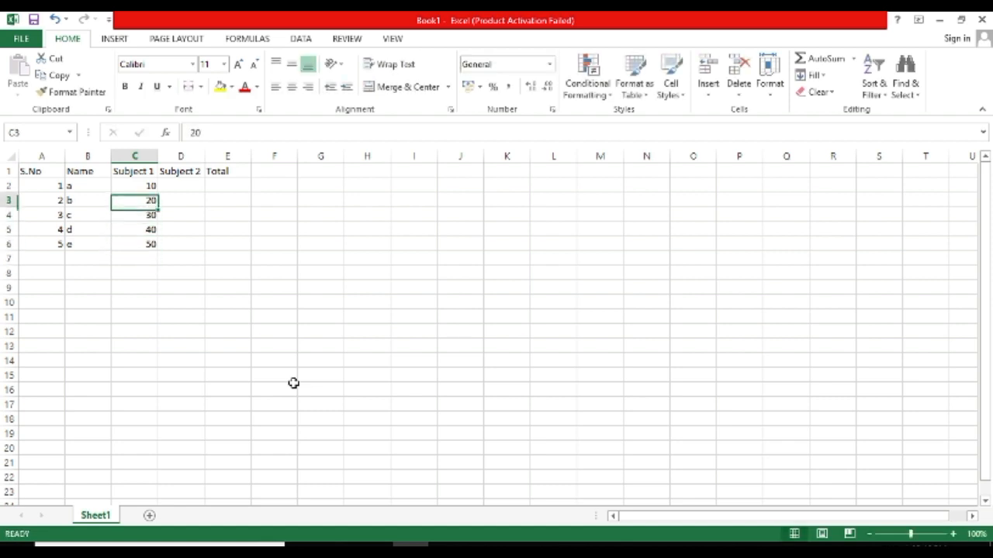
{"action": "key", "text": "Up"}
{"action": "key", "text": "Right"}
{"action": "type", "text": "30"}
{"action": "key", "text": "Return"}
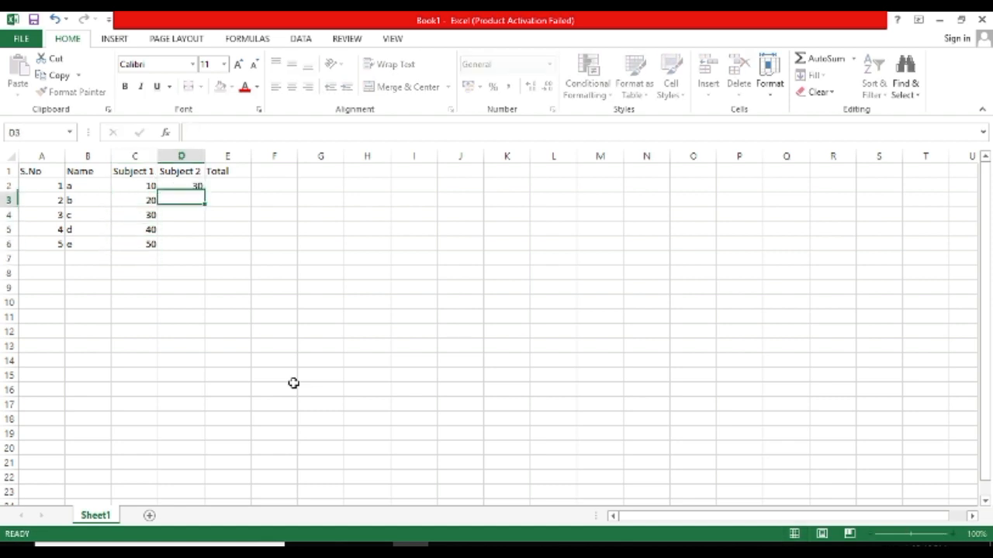
{"action": "type", "text": "40"}
{"action": "key", "text": "Return"}
{"action": "type", "text": "50"}
{"action": "key", "text": "Return"}
{"action": "type", "text": "20"}
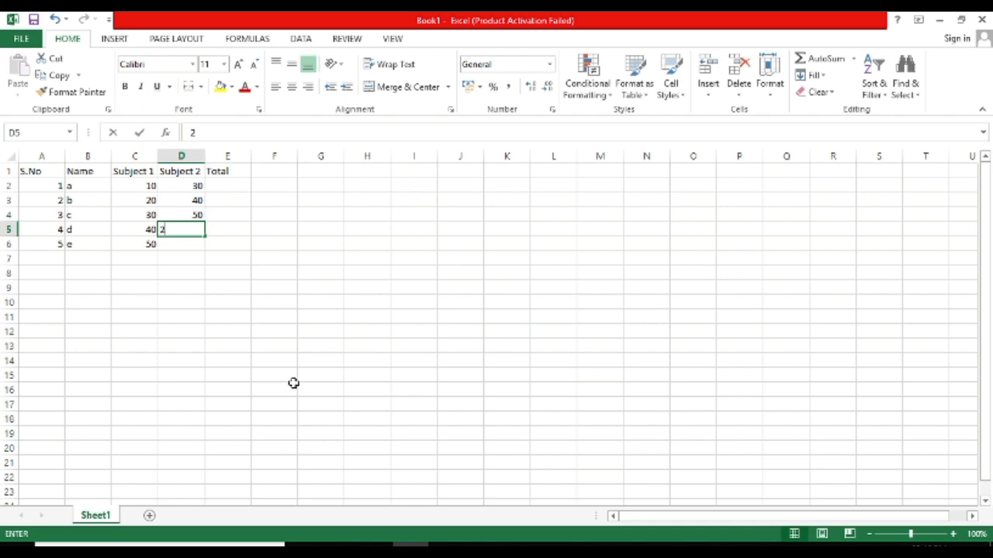
{"action": "key", "text": "Return"}
{"action": "type", "text": "10"}
{"action": "key", "text": "Return"}
Calculate the first student's total in E2 by summing the marks in C2:D2 with the SUM function
{"action": "key", "text": "Up"}
{"action": "key", "text": "Up"}
{"action": "key", "text": "Up"}
{"action": "key", "text": "Up"}
{"action": "key", "text": "Up"}
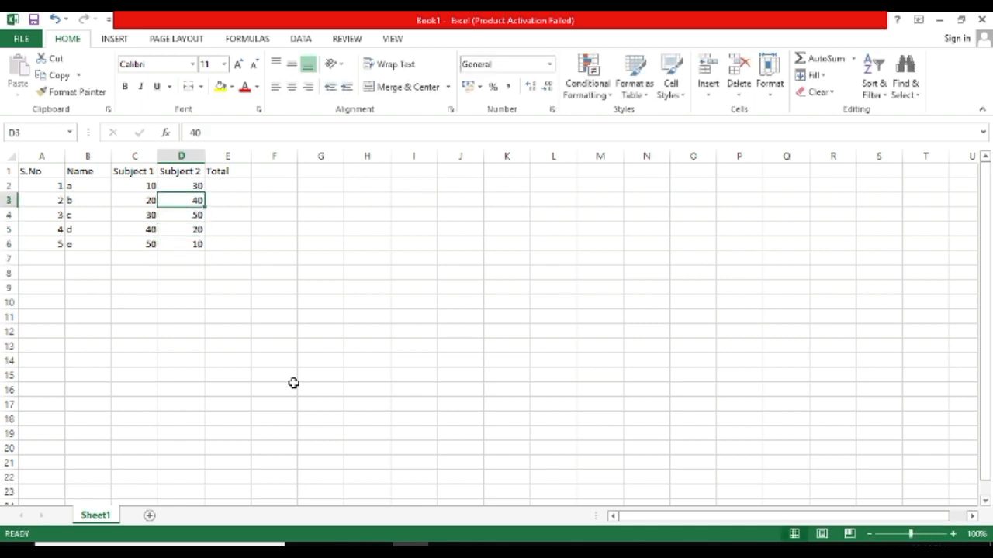
{"action": "key", "text": "Right"}
{"action": "type", "text": "="}
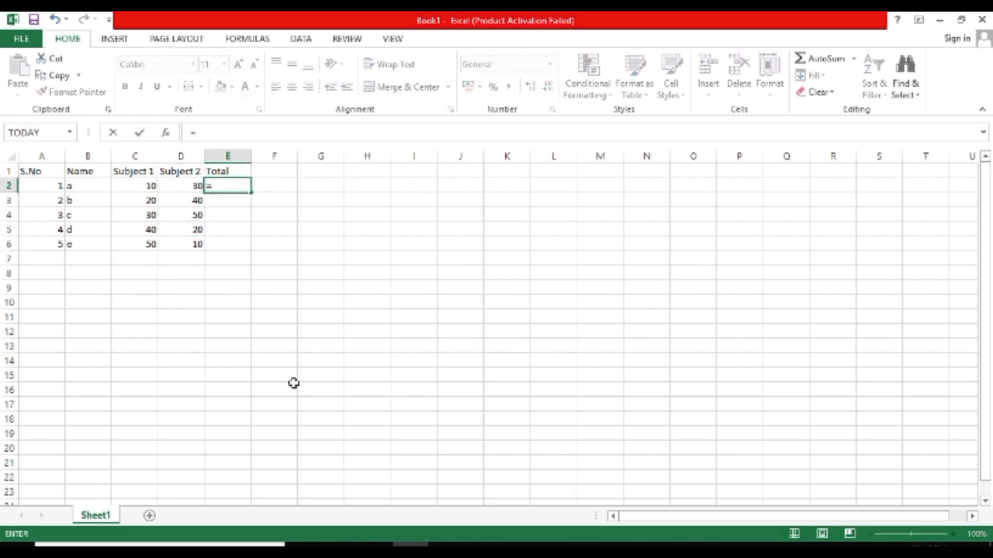
{"action": "type", "text": "sum"}
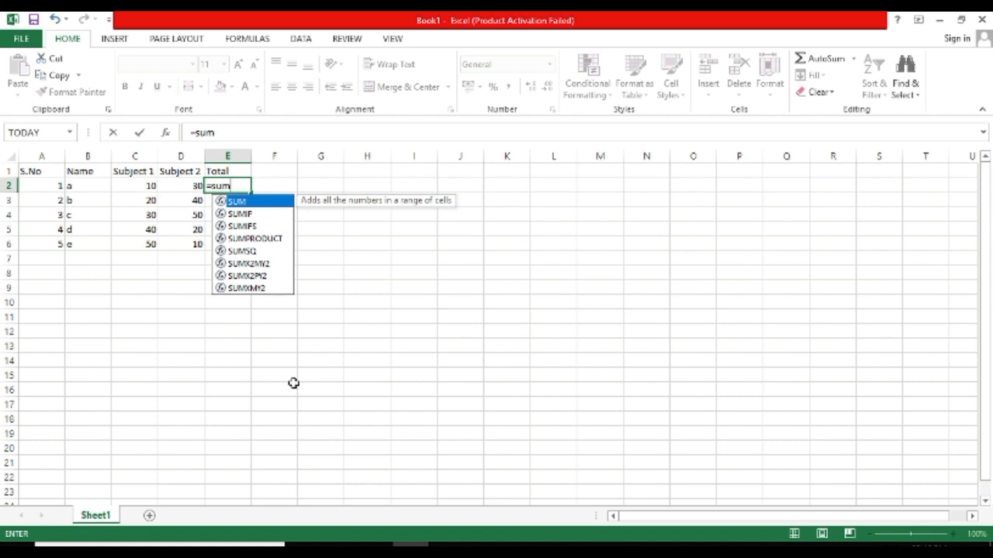
{"action": "type", "text": "("}
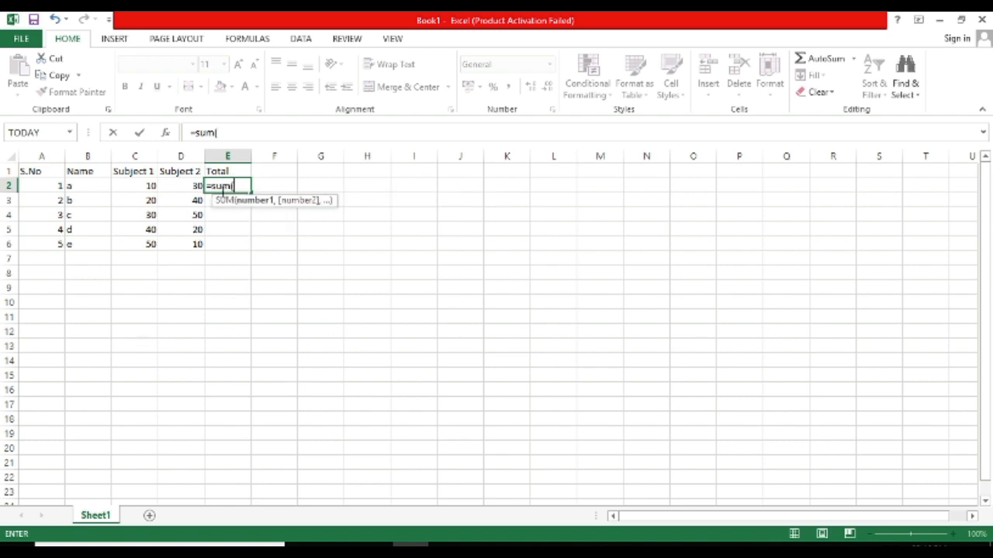
{"action": "left_click_drag", "start_coordinate": [126, 187], "coordinate": [175, 186]}
{"action": "key", "text": "Return"}
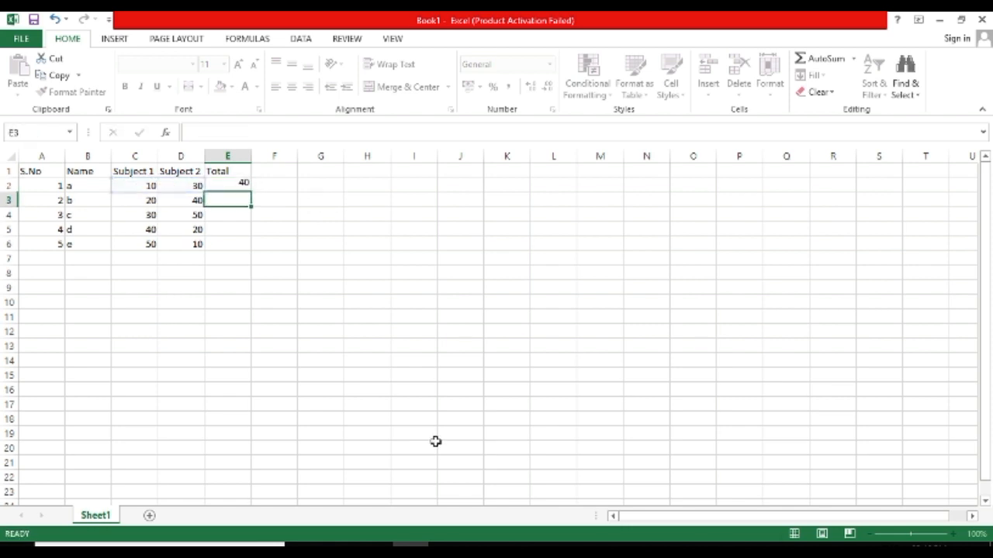
Fill the SUM formula from E2 down to E6 for the remaining students
{"action": "left_click", "coordinate": [242, 186]}
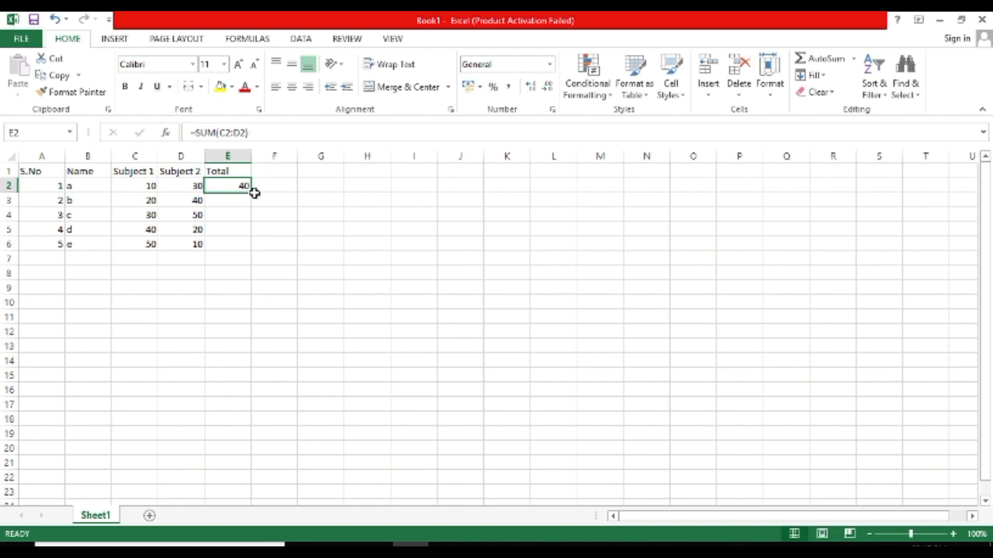
{"action": "left_click_drag", "start_coordinate": [253, 193], "coordinate": [254, 249]}
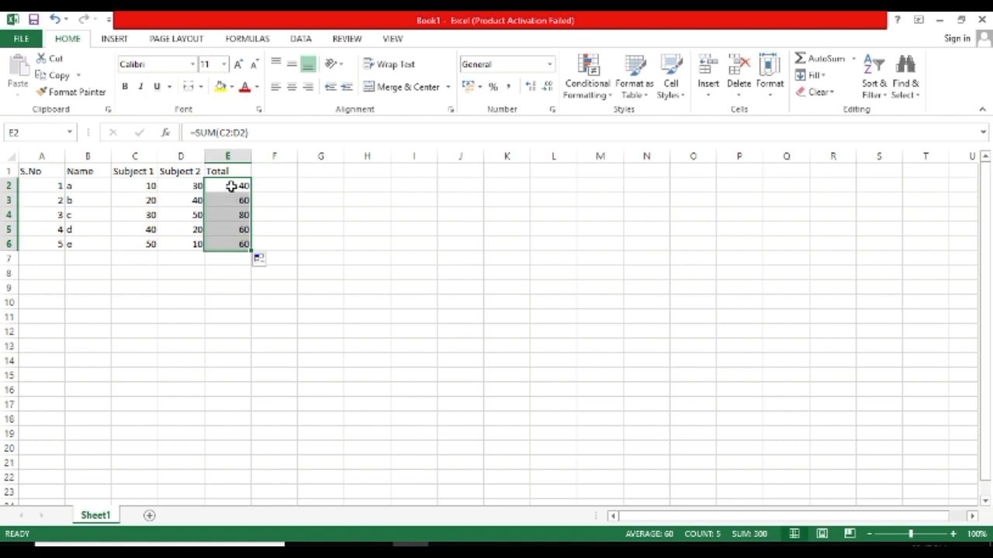
{"action": "left_click", "coordinate": [427, 242]}
Apply all borders to the table in A1:E6 and center its contents horizontally
{"action": "left_click_drag", "start_coordinate": [55, 176], "coordinate": [239, 247]}
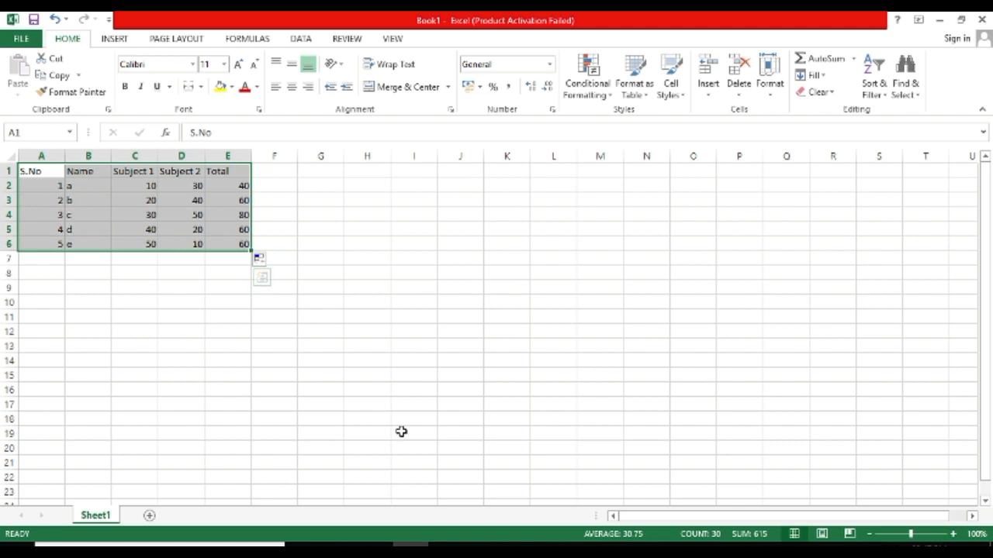
{"action": "left_click", "coordinate": [200, 87]}
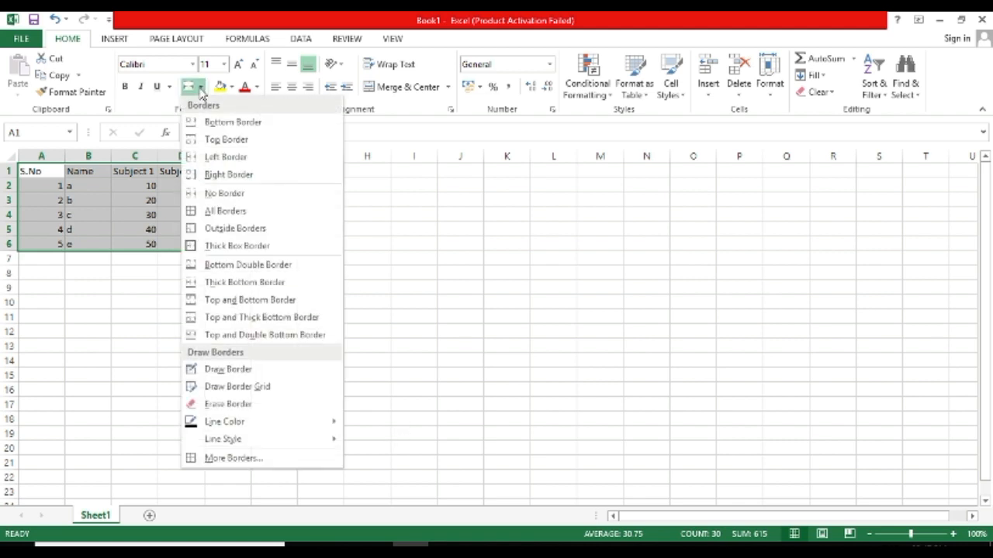
{"action": "left_click", "coordinate": [210, 211]}
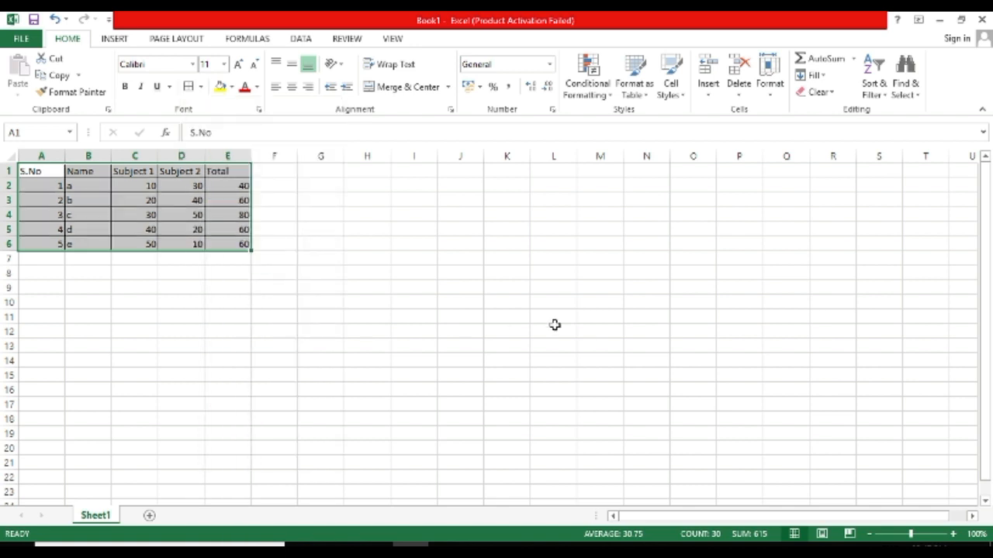
{"action": "left_click", "coordinate": [292, 86]}
{"action": "left_click", "coordinate": [350, 300]}
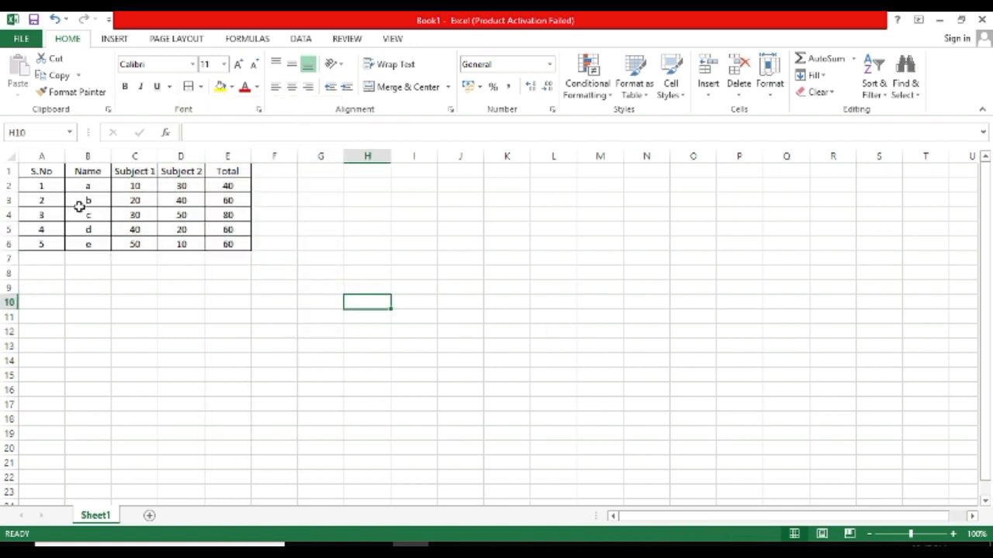
Insert a blank row above the table's header row and merge and center cells A1:E1
{"action": "right_click", "coordinate": [9, 171]}
{"action": "left_click", "coordinate": [51, 275]}
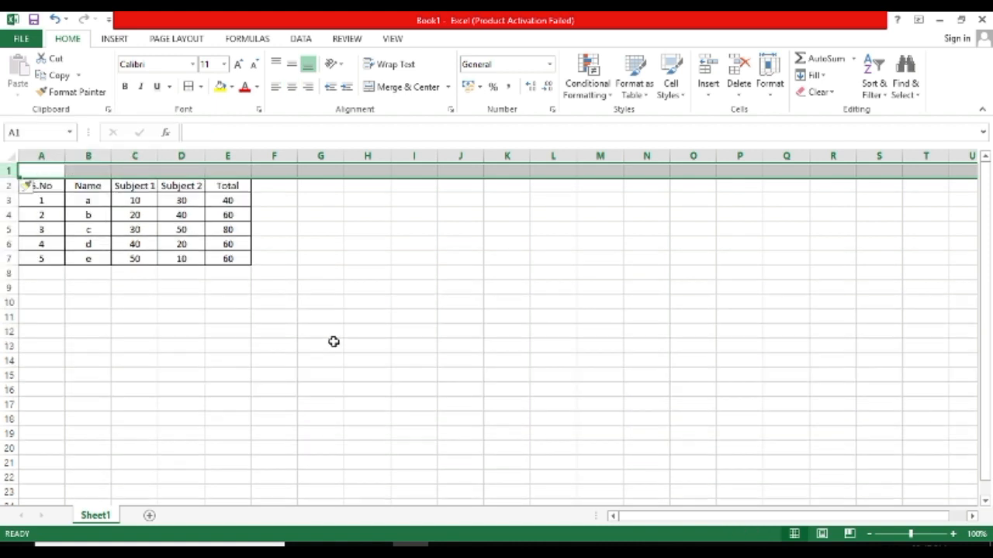
{"action": "left_click", "coordinate": [333, 341]}
{"action": "left_click_drag", "start_coordinate": [49, 170], "coordinate": [211, 178]}
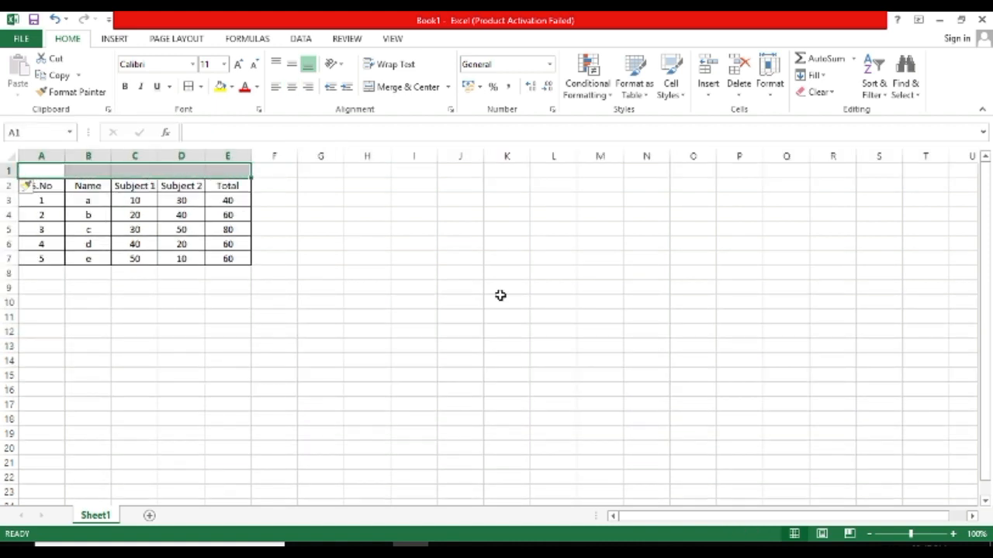
{"action": "left_click", "coordinate": [404, 90]}
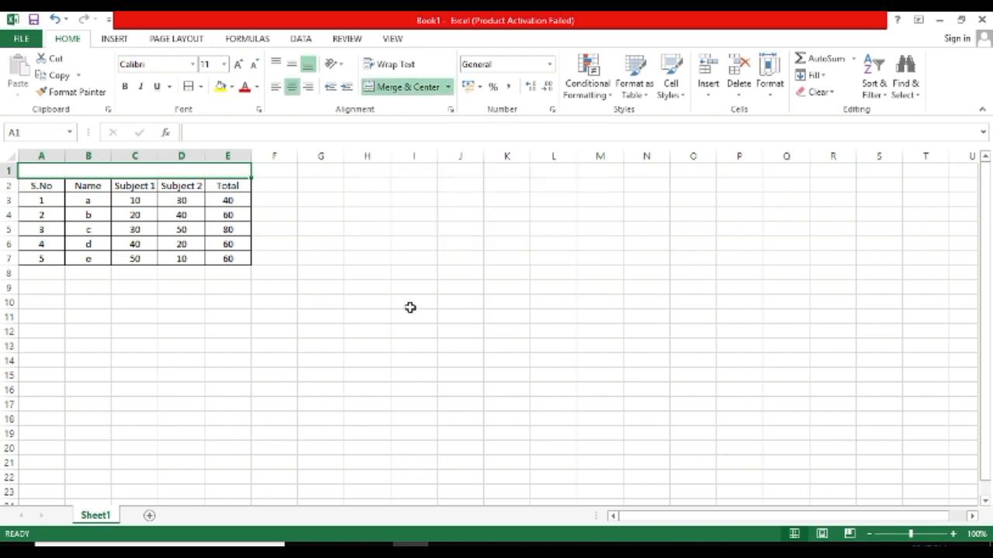
Enter the title STUDENT RECORDS in the merged cell above the table
{"action": "type", "text": "S.No"}
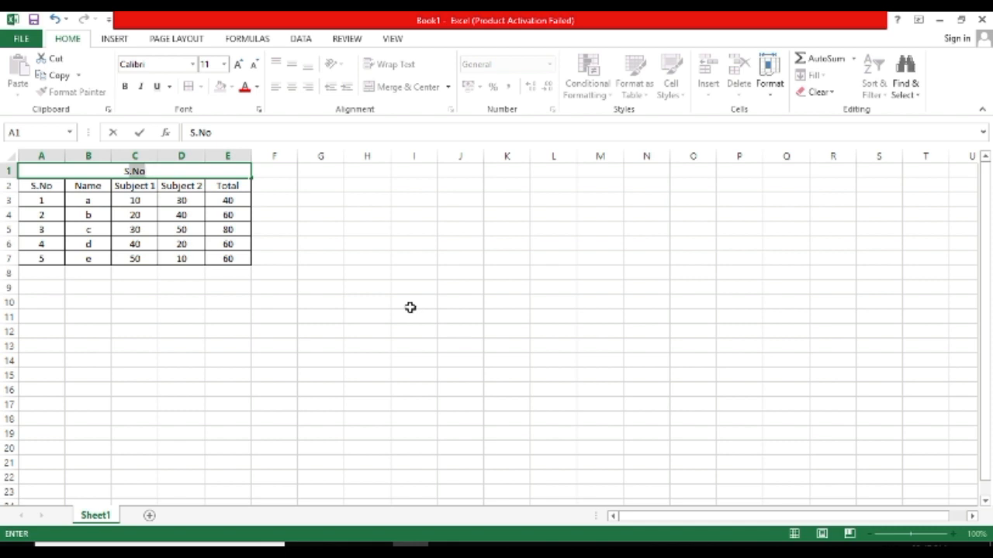
{"action": "key", "text": "BackSpace"}
{"action": "key", "text": "BackSpace"}
{"action": "key", "text": "BackSpace"}
{"action": "key", "text": "BackSpace"}
{"action": "type", "text": "STUDENT"}
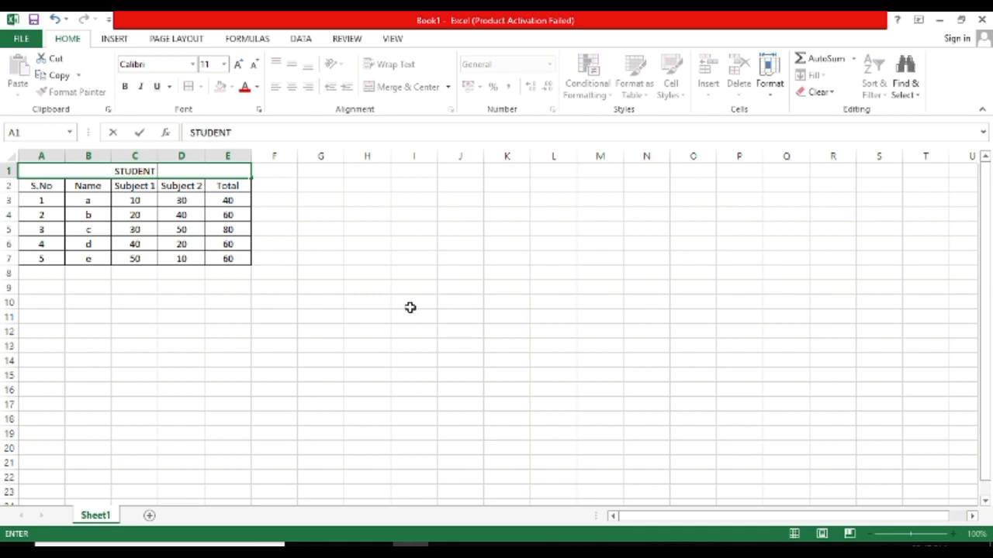
{"action": "type", "text": " RECORDSW"}
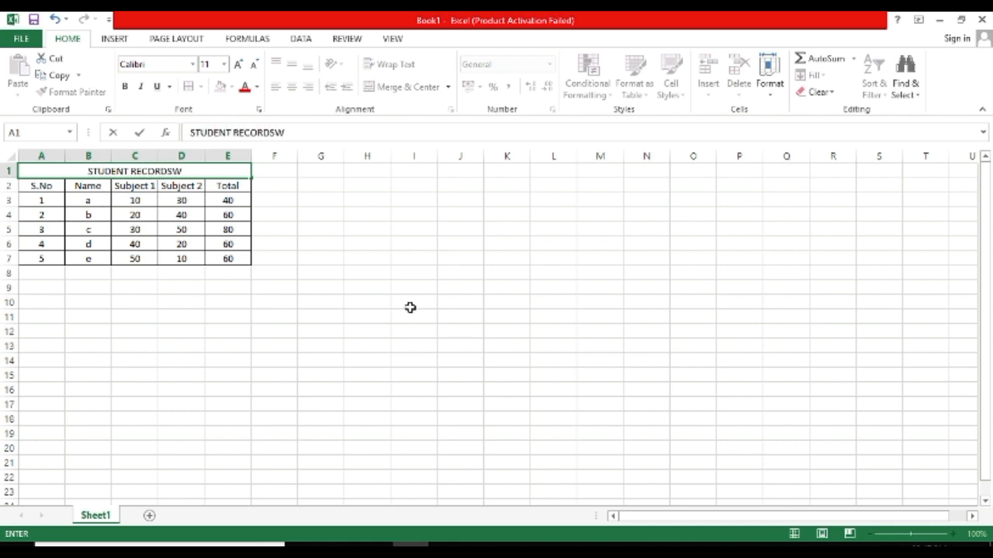
{"action": "key", "text": "BackSpace"}
{"action": "left_click", "coordinate": [410, 308]}
{"action": "left_click", "coordinate": [208, 303]}
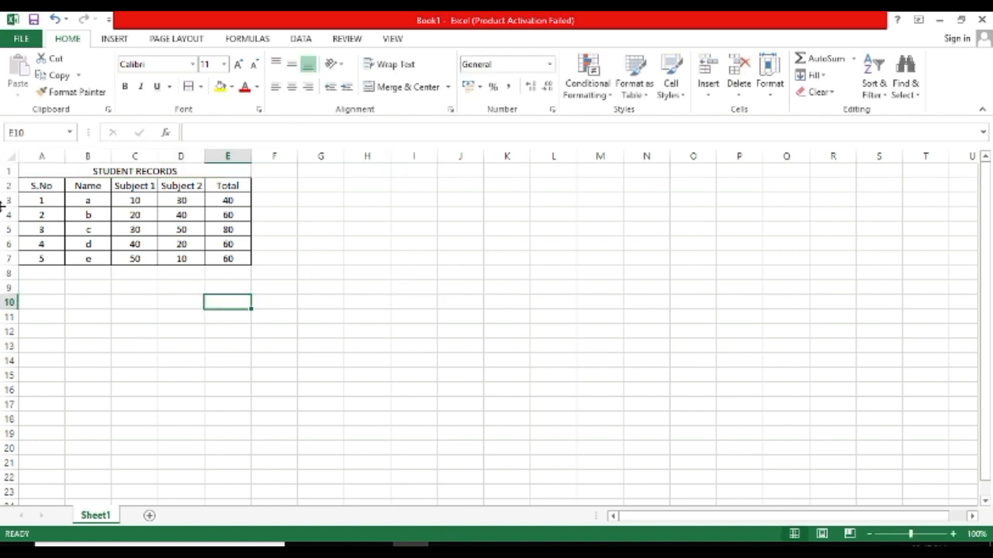
Make the STUDENT RECORDS title and the column headings in A2:E2 bold
{"action": "left_click", "coordinate": [49, 169]}
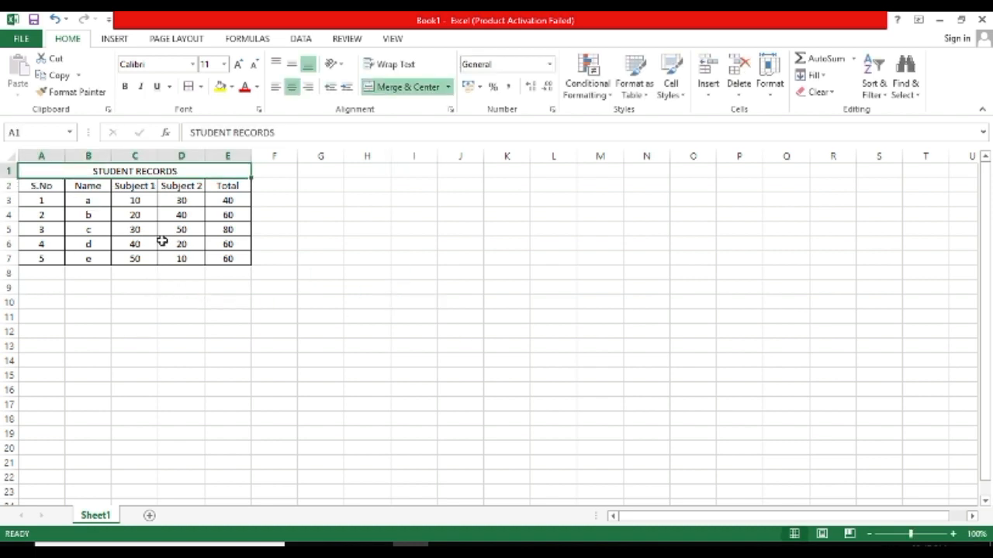
{"action": "left_click", "coordinate": [126, 87]}
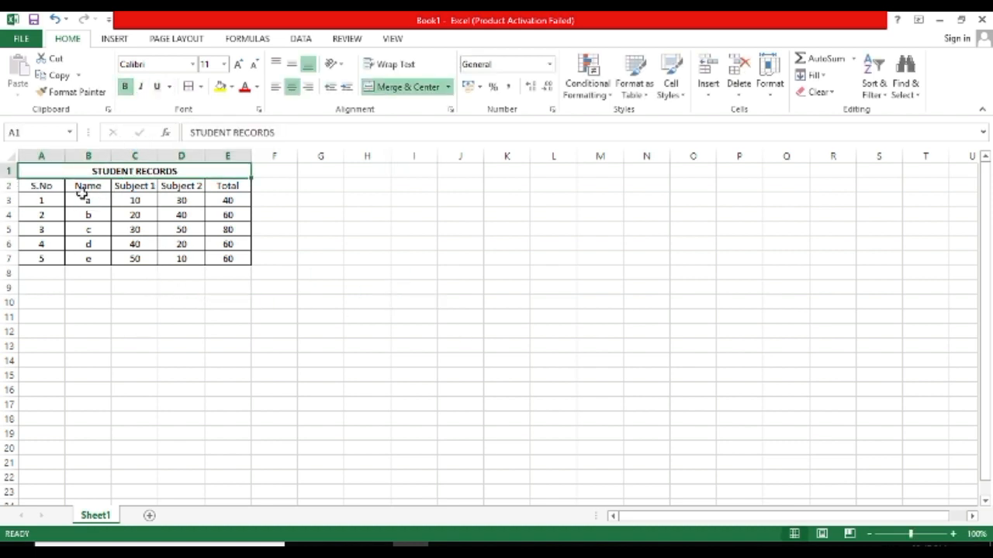
{"action": "left_click_drag", "start_coordinate": [51, 187], "coordinate": [214, 192]}
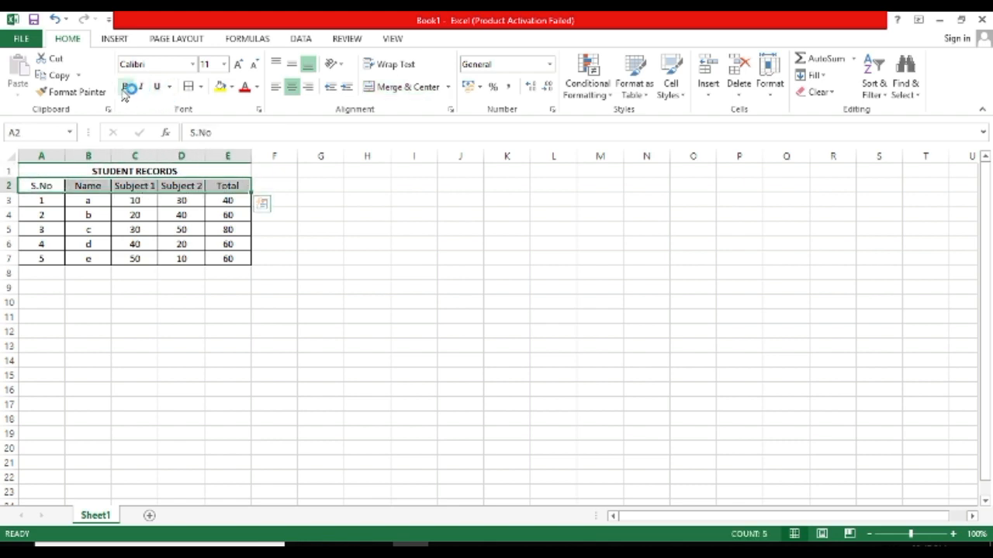
{"action": "left_click", "coordinate": [125, 86]}
{"action": "left_click", "coordinate": [350, 315]}
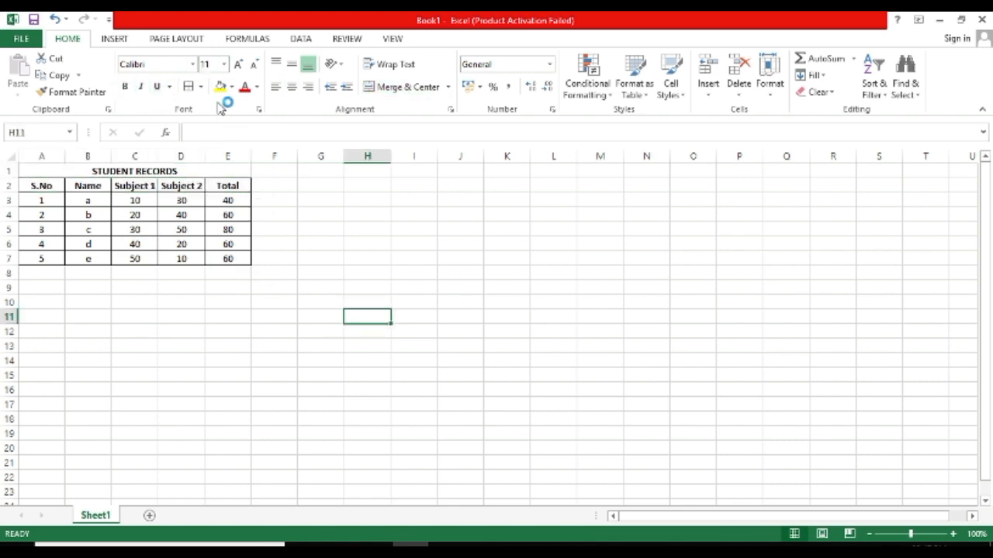
Give the table cells A2:E7 a red font color and a yellow fill
{"action": "mouse_move", "coordinate": [38, 186]}
{"action": "left_mouse_down"}
{"action": "mouse_move", "coordinate": [244, 246]}
{"action": "mouse_move", "coordinate": [239, 259]}
{"action": "left_mouse_up"}
{"action": "left_click", "coordinate": [245, 87]}
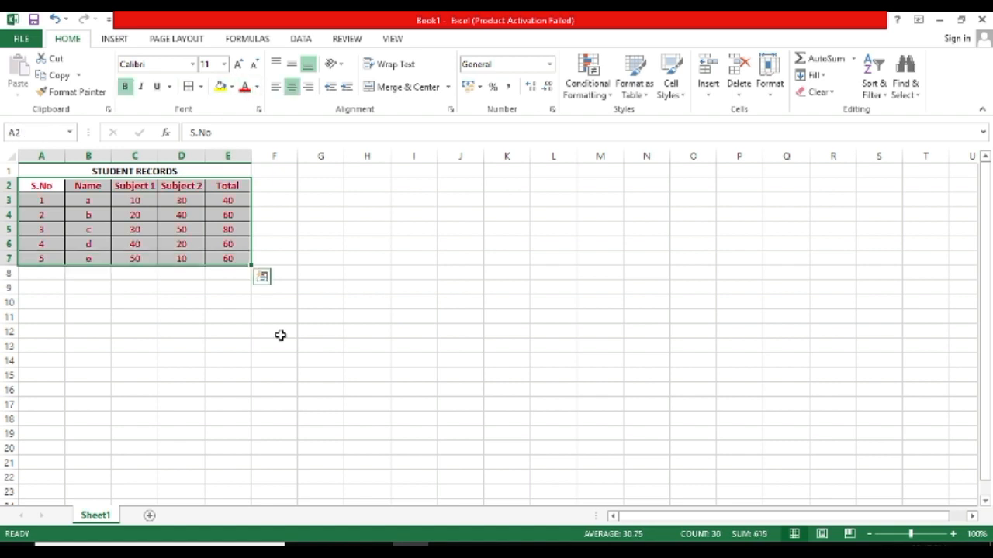
{"action": "left_click", "coordinate": [220, 87]}
{"action": "left_click", "coordinate": [506, 317]}
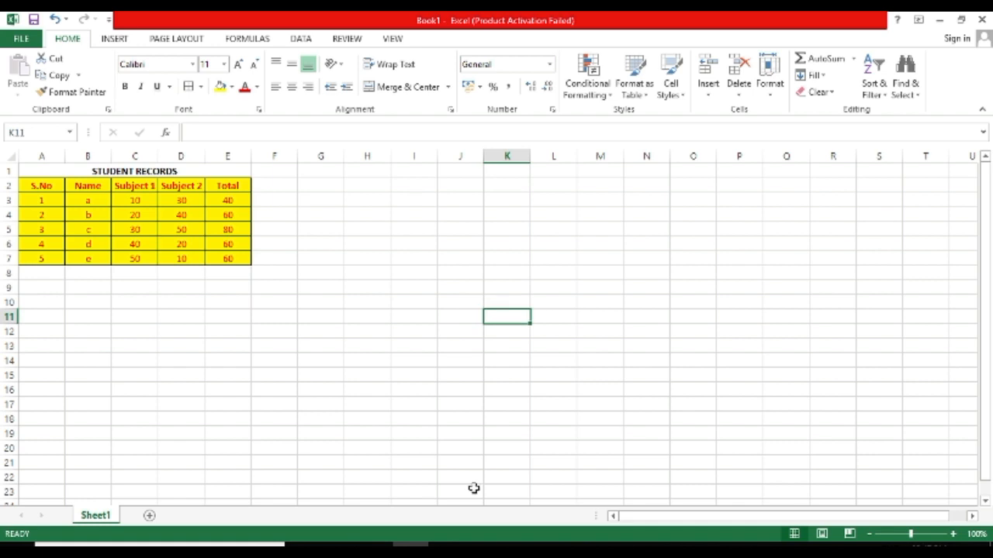
{"action": "left_click", "coordinate": [420, 417]}
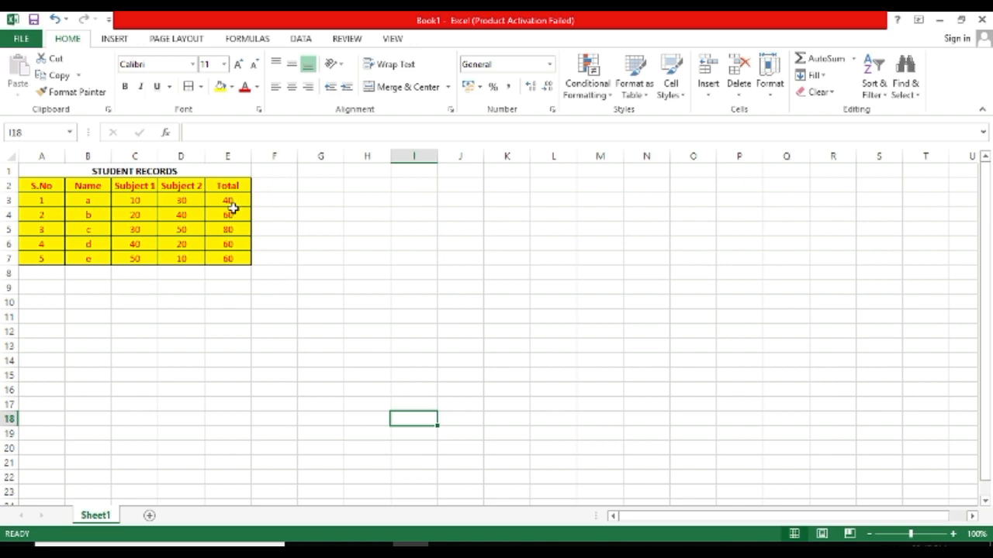
Insert a 3-D clustered column chart based on the whole table in A1:E7, including the title
{"action": "left_click_drag", "start_coordinate": [217, 171], "coordinate": [226, 254]}
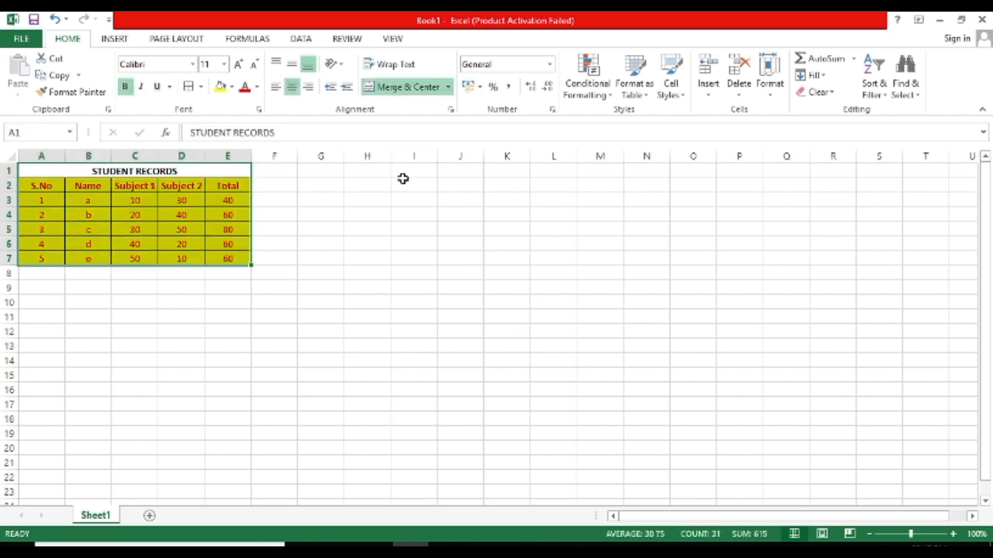
{"action": "left_click", "coordinate": [114, 39]}
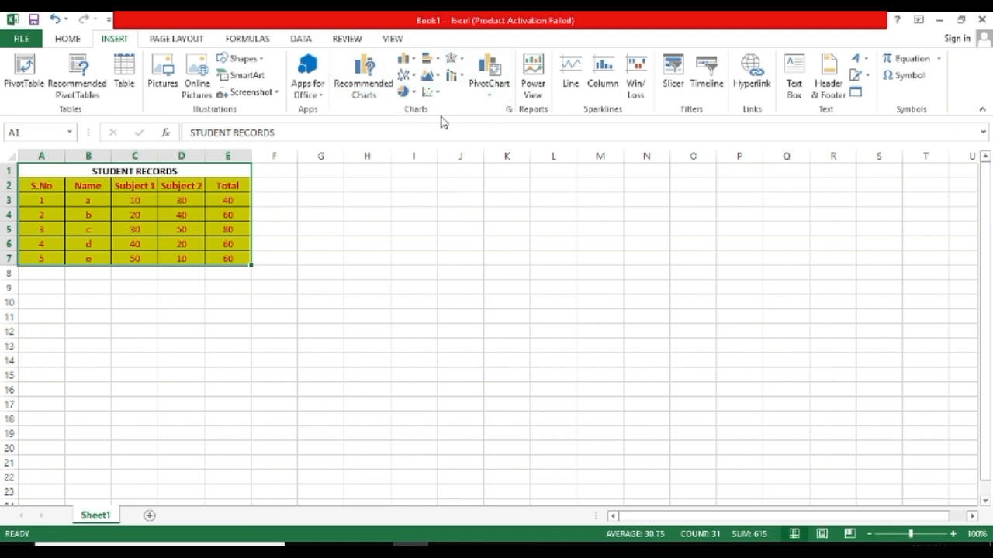
{"action": "left_click", "coordinate": [415, 62]}
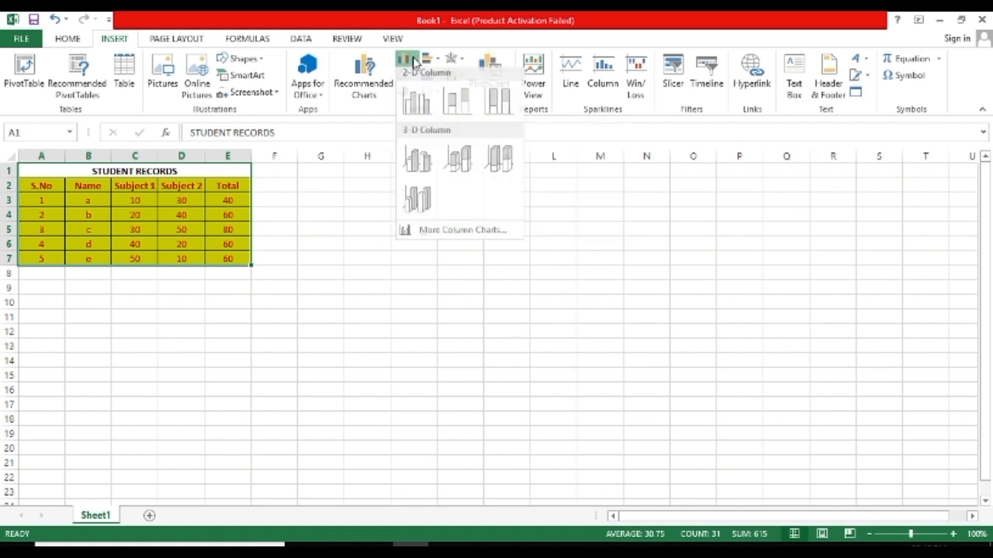
{"action": "left_click", "coordinate": [419, 166]}
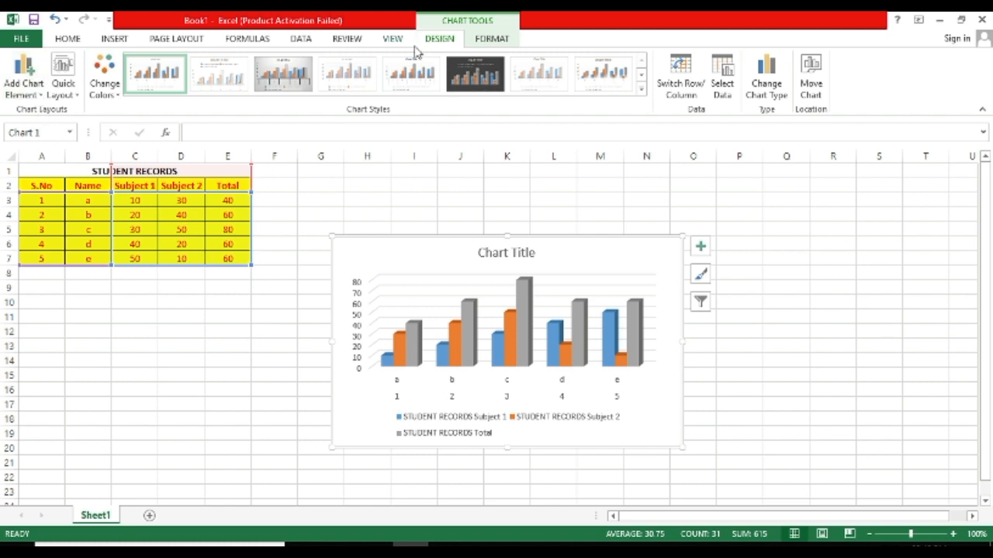
Add a primary horizontal axis title to the chart and set its text to Names
{"action": "left_click", "coordinate": [42, 95]}
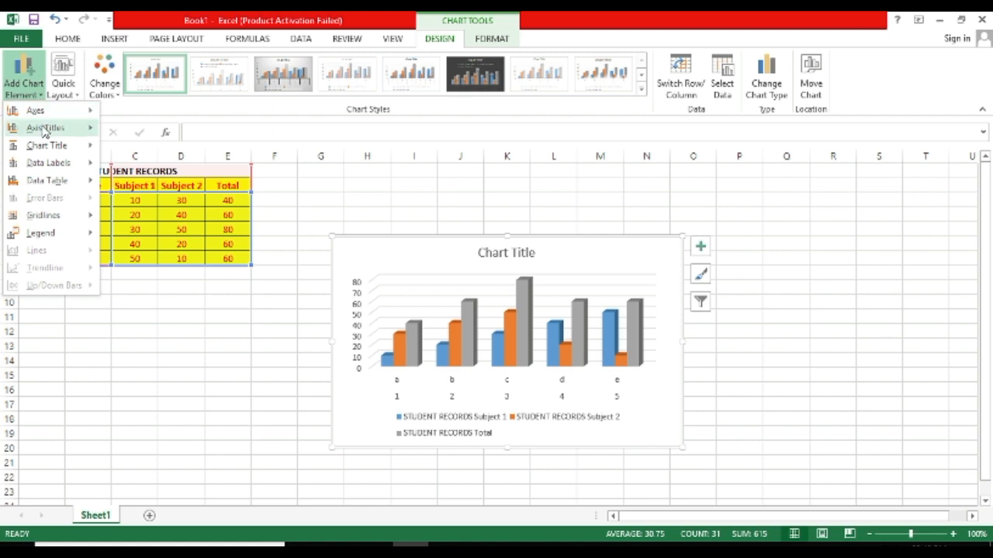
{"action": "mouse_move", "coordinate": [44, 131]}
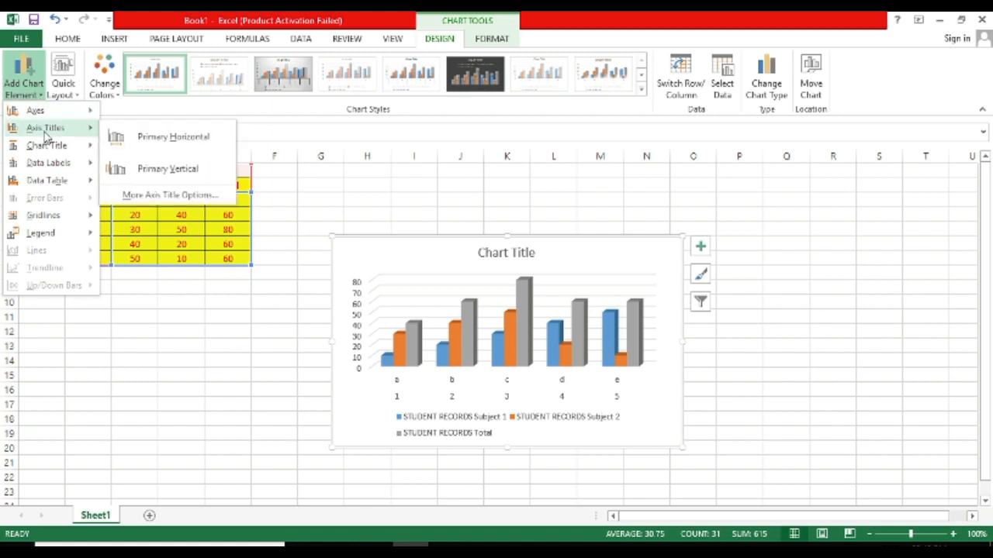
{"action": "left_click", "coordinate": [183, 137]}
{"action": "left_click", "coordinate": [510, 391]}
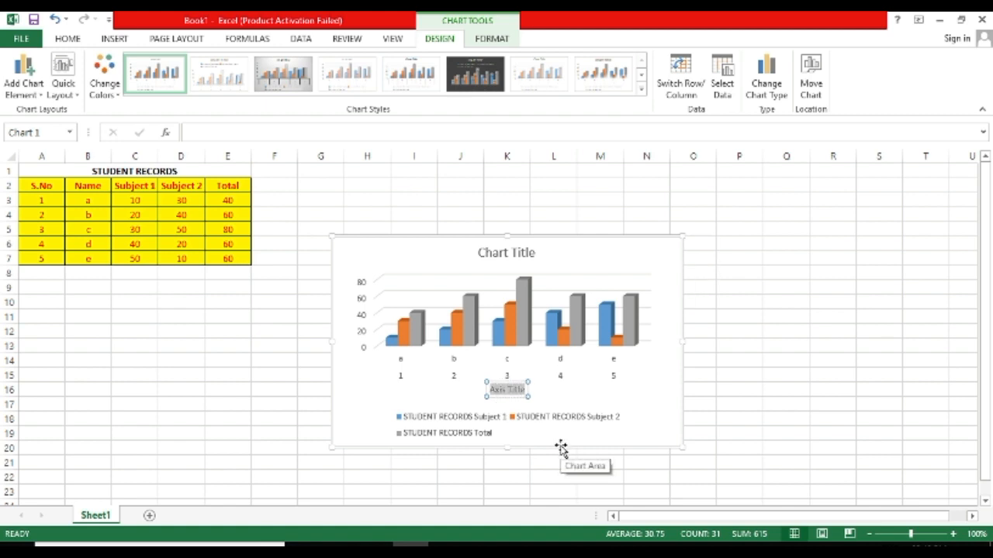
{"action": "type", "text": "N"}
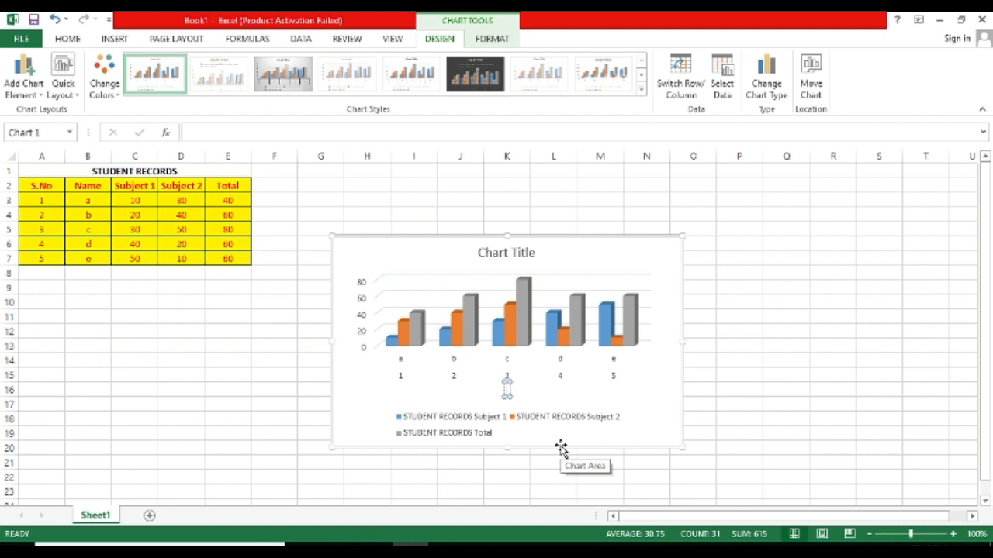
{"action": "type", "text": "ames"}
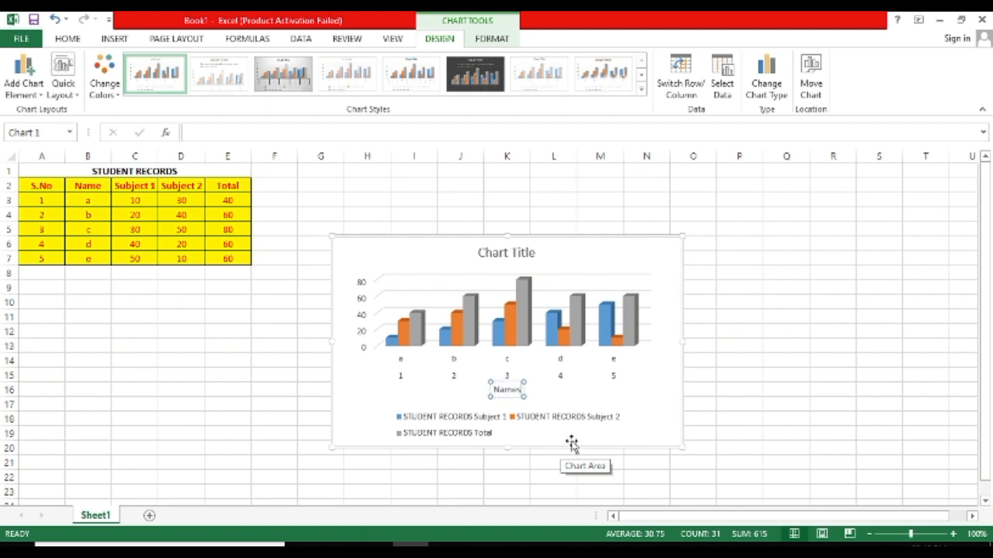
{"action": "left_click", "coordinate": [460, 259]}
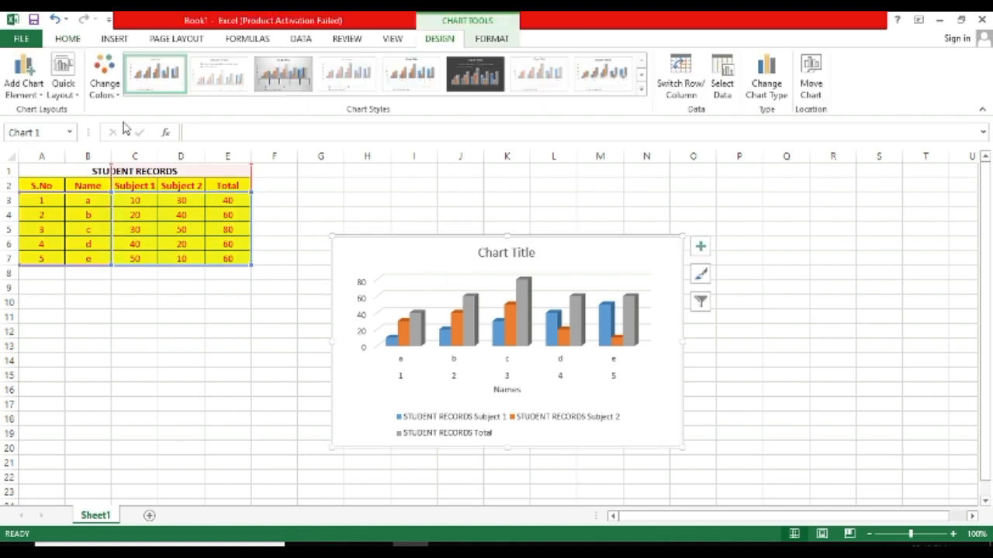
Place the chart title above the chart and set its text to STUDENT RECORDS
{"action": "left_click", "coordinate": [39, 93]}
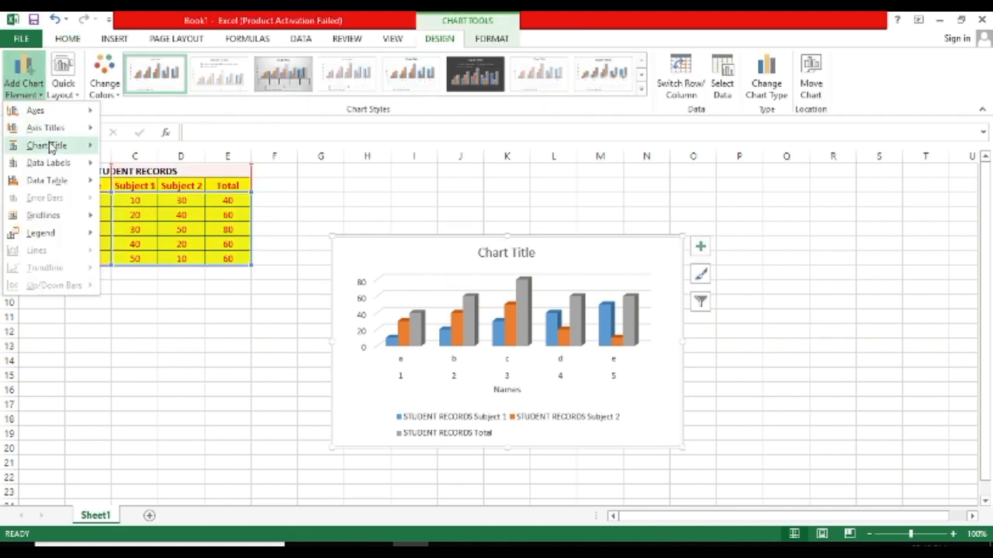
{"action": "mouse_move", "coordinate": [56, 148]}
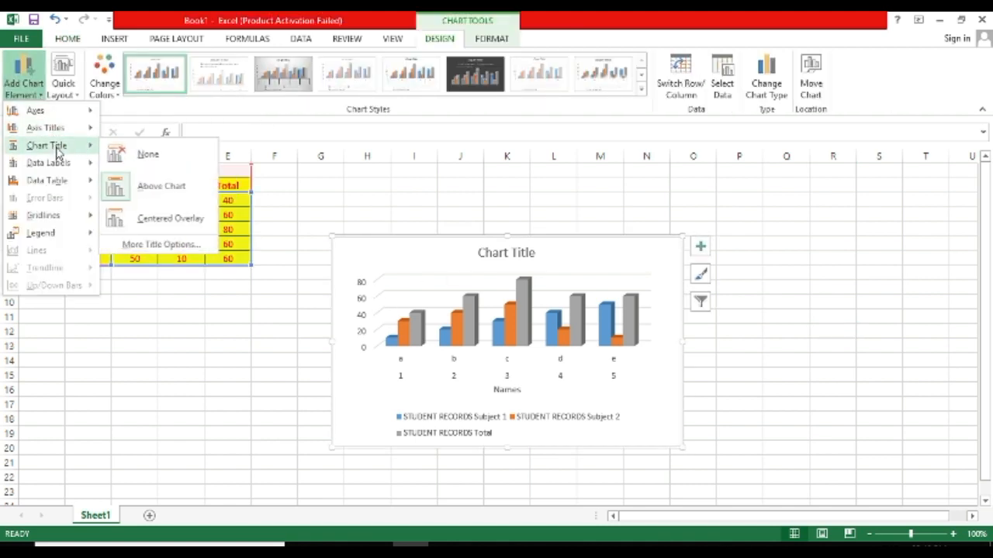
{"action": "left_click", "coordinate": [158, 190]}
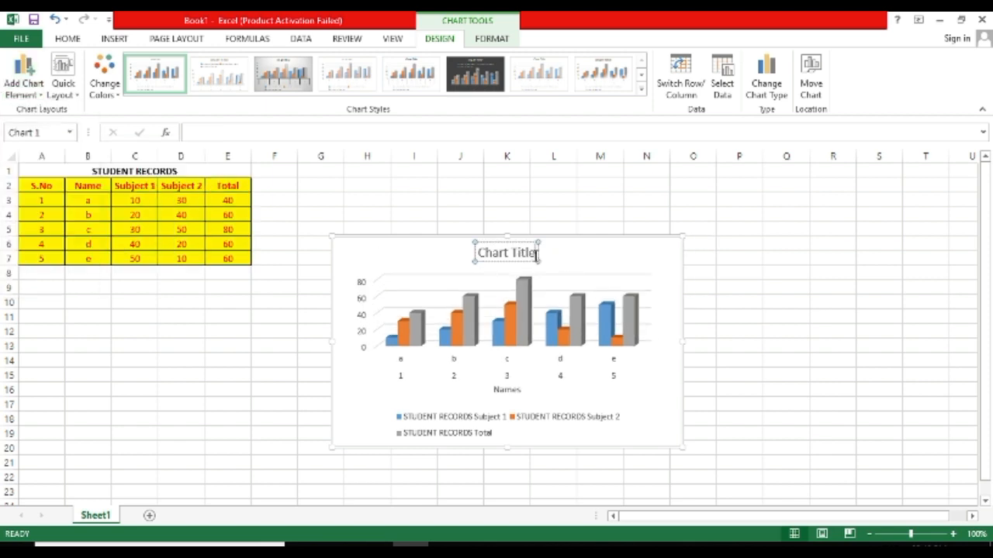
{"action": "key", "text": "BackSpace"}
{"action": "key", "text": "BackSpace"}
{"action": "key", "text": "BackSpace"}
{"action": "key", "text": "BackSpace"}
{"action": "key", "text": "BackSpace"}
{"action": "key", "text": "BackSpace"}
{"action": "key", "text": "BackSpace"}
{"action": "key", "text": "BackSpace"}
{"action": "key", "text": "BackSpace"}
{"action": "key", "text": "BackSpace"}
{"action": "key", "text": "BackSpace"}
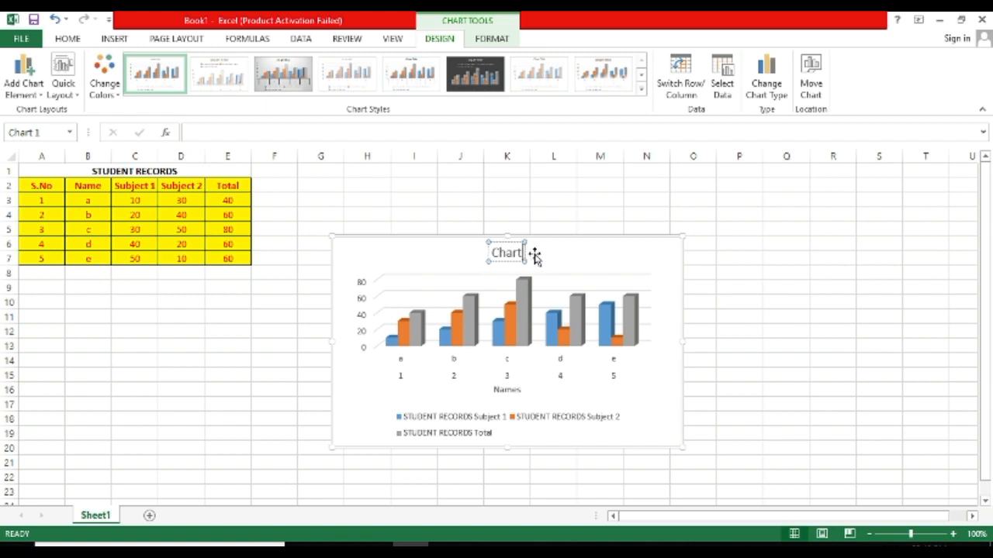
{"action": "type", "text": "S"}
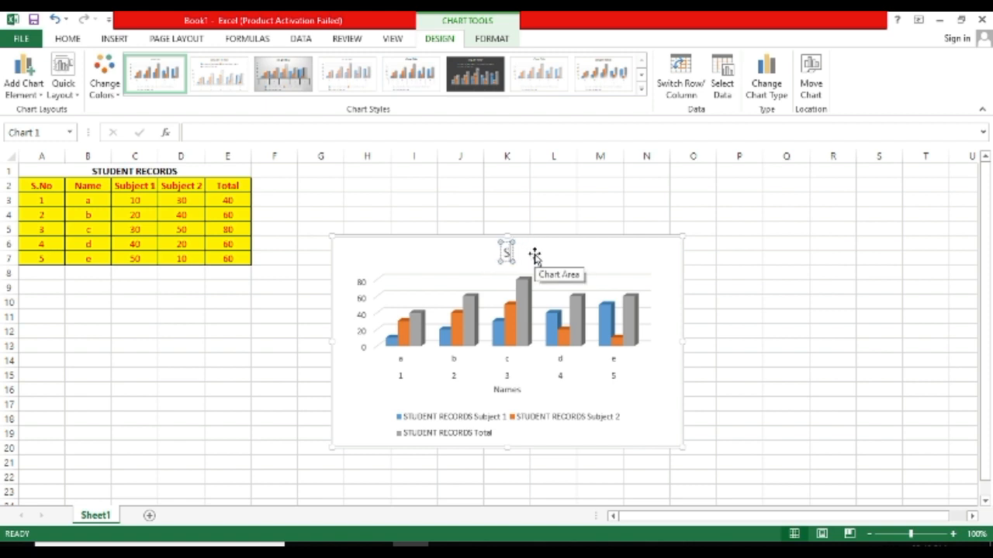
{"action": "type", "text": "TUDENT RE"}
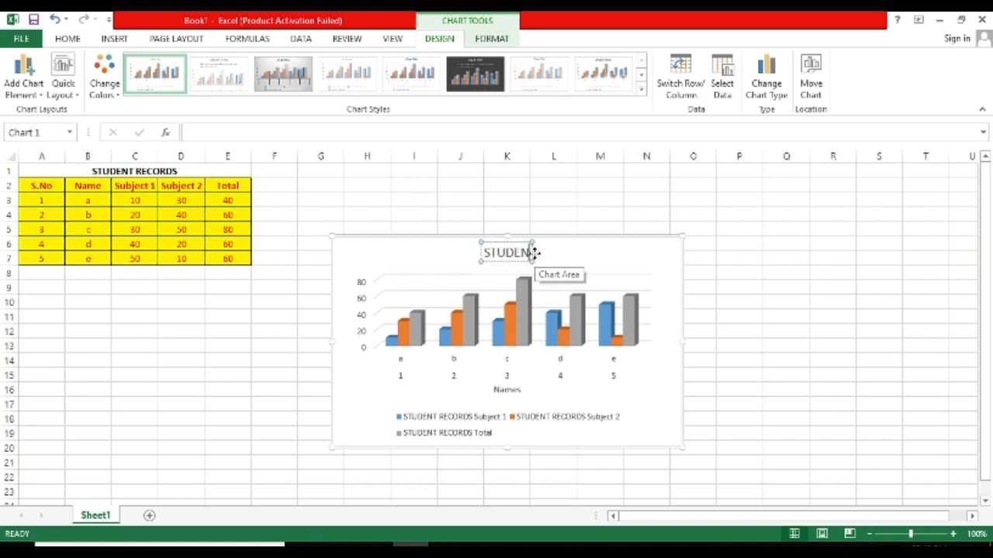
{"action": "type", "text": "CORDS"}
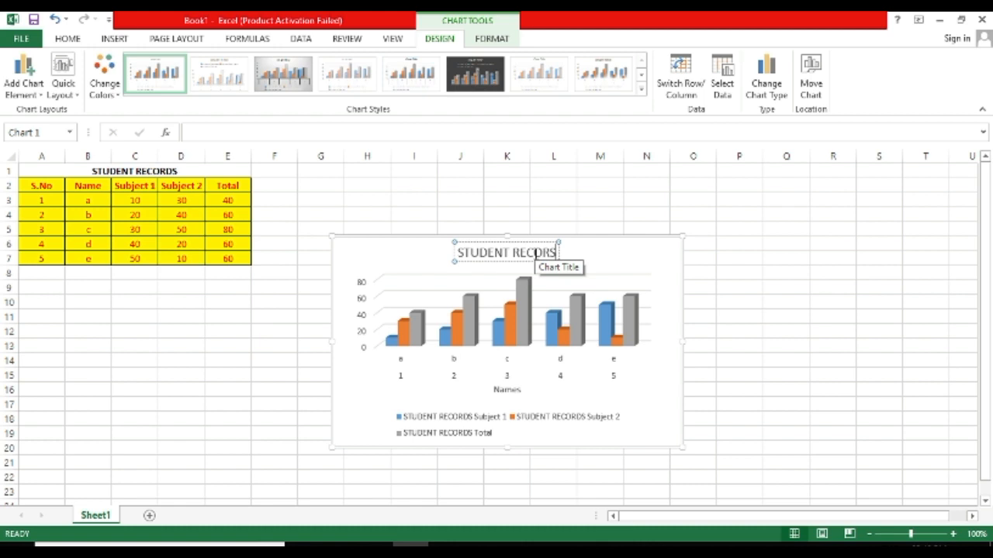
{"action": "key", "text": "BackSpace"}
{"action": "type", "text": "DS"}
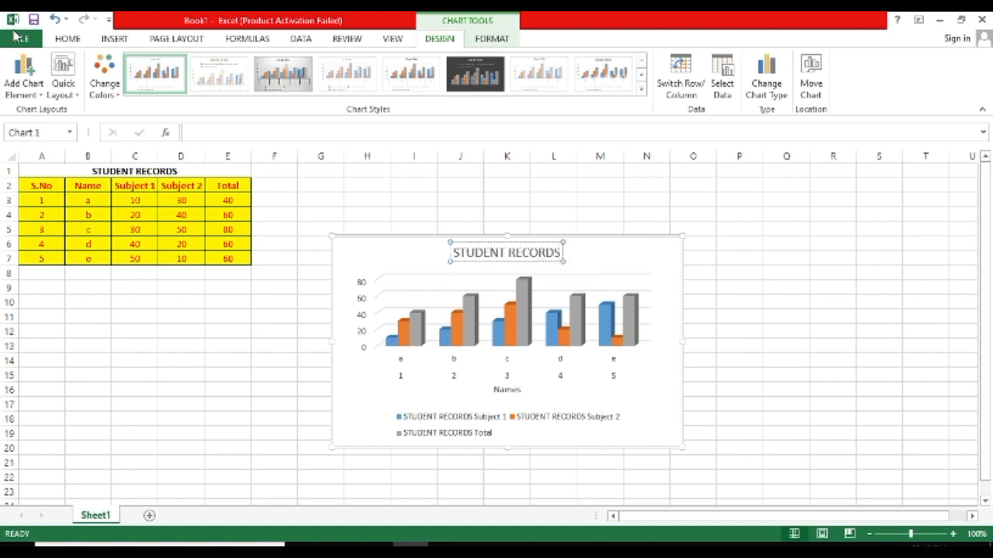
Add a data table with legend keys and primary major vertical gridlines to the chart
{"action": "left_click", "coordinate": [35, 95]}
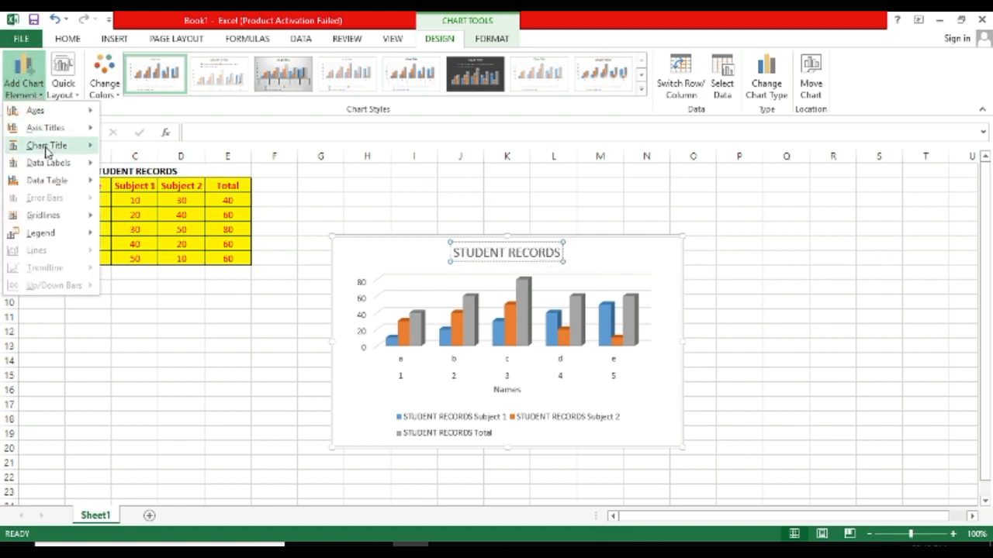
{"action": "mouse_move", "coordinate": [56, 184]}
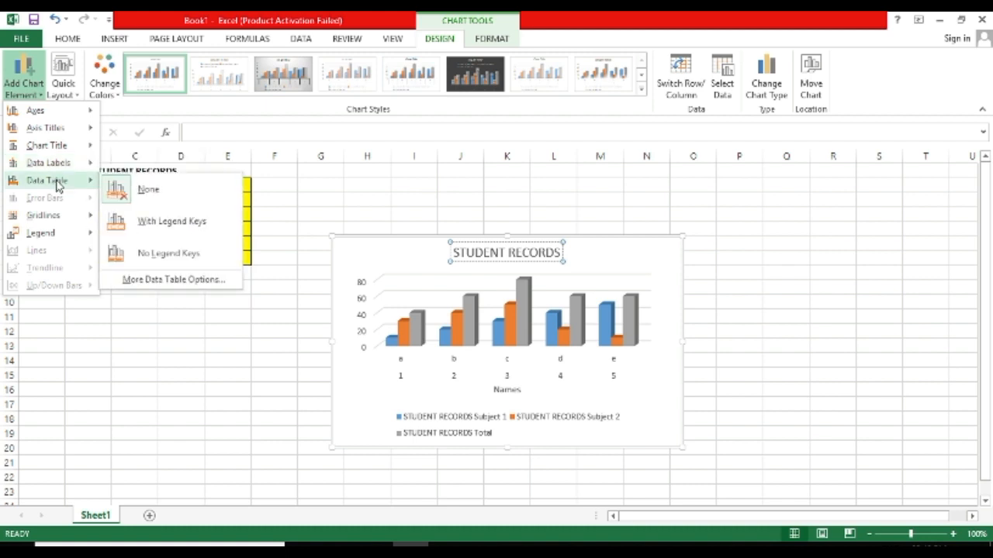
{"action": "left_click", "coordinate": [158, 224]}
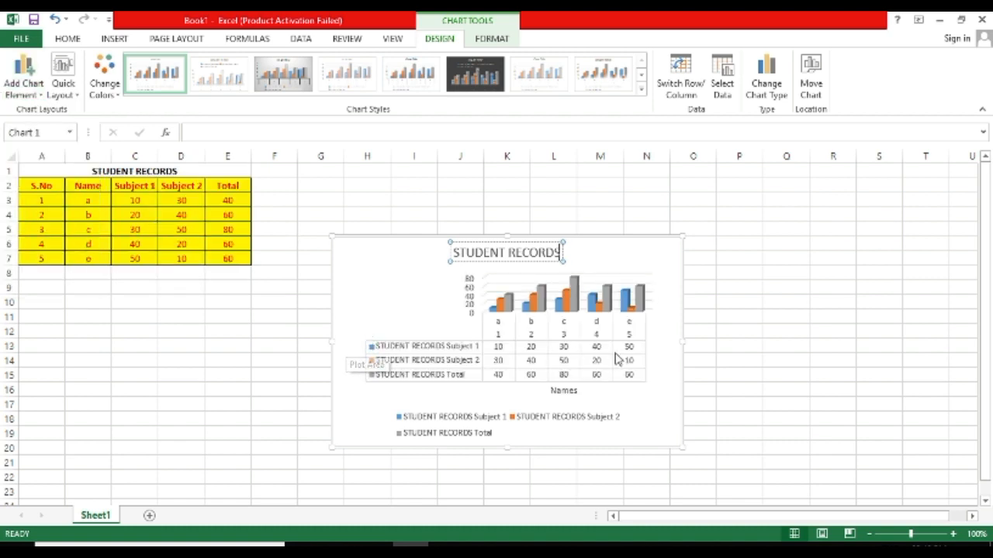
{"action": "left_click", "coordinate": [33, 93]}
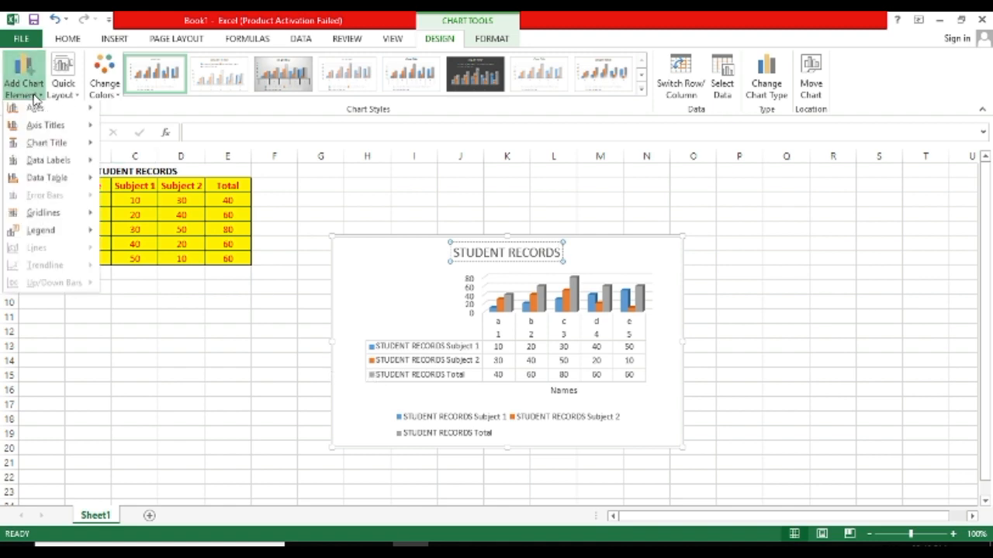
{"action": "mouse_move", "coordinate": [68, 220]}
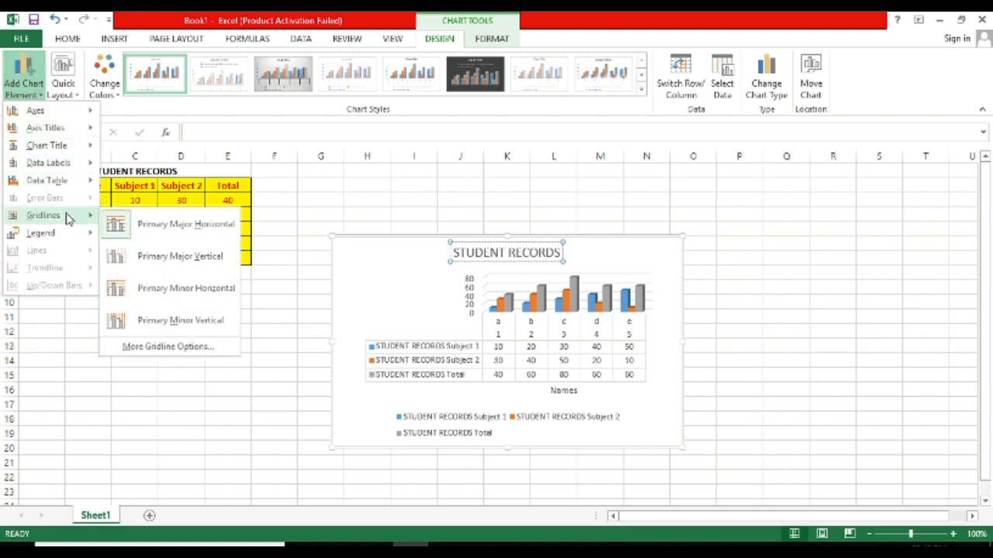
{"action": "left_click", "coordinate": [187, 258]}
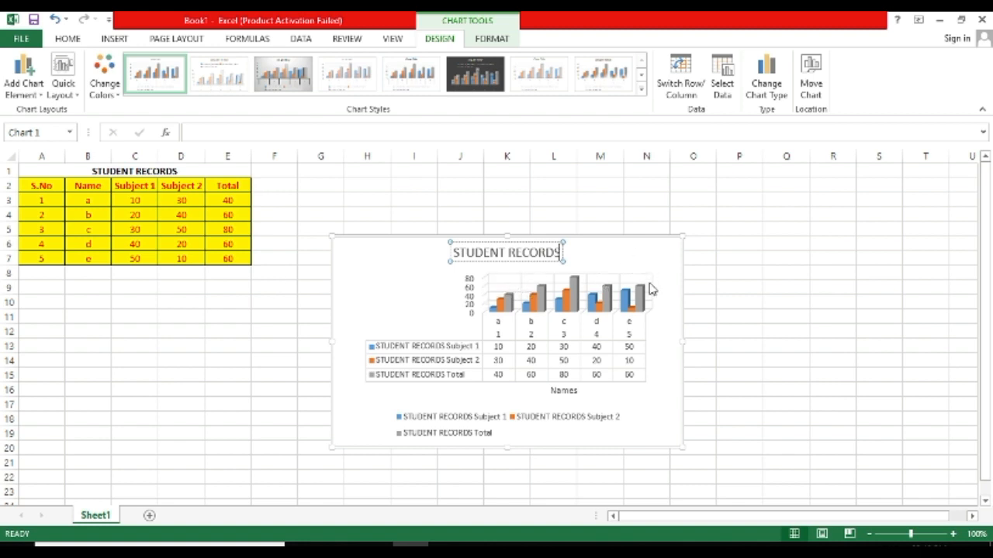
Move the chart's legend to the right side of the chart
{"action": "left_click", "coordinate": [23, 78]}
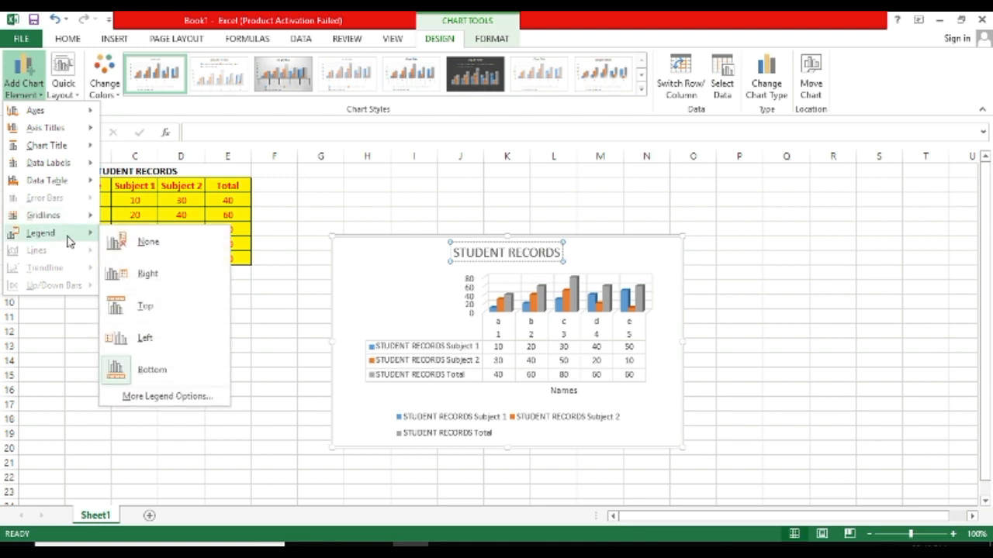
{"action": "left_click", "coordinate": [155, 278]}
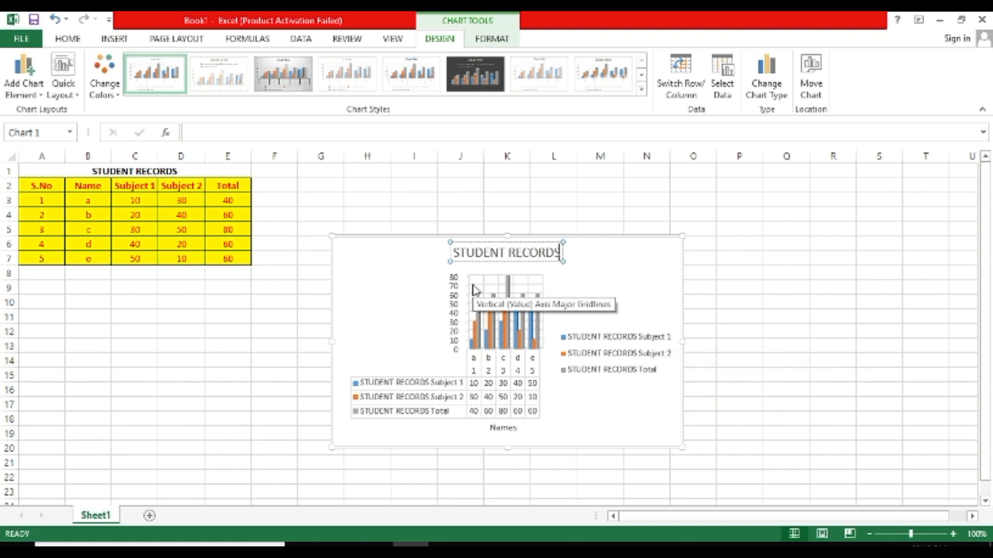
{"action": "left_click", "coordinate": [661, 270]}
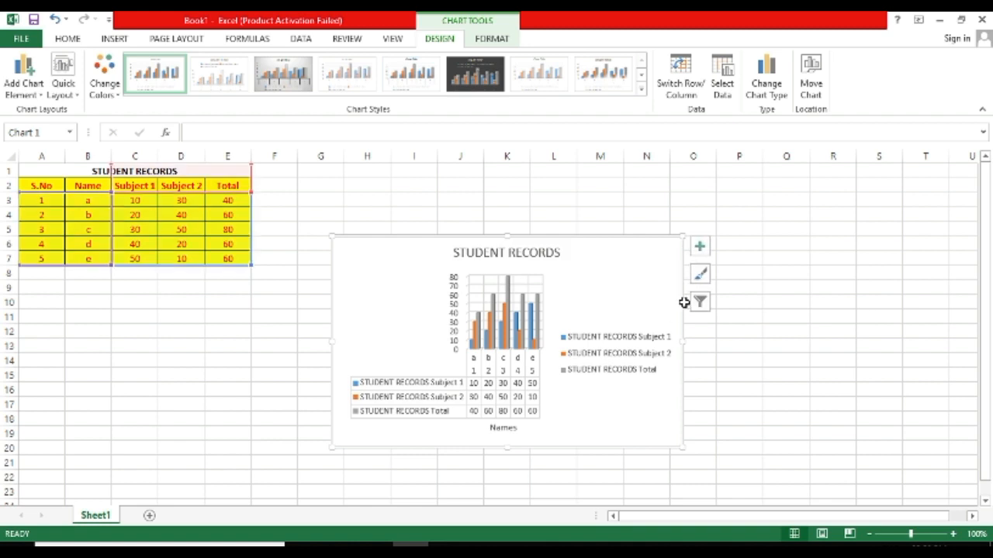
Change the chart type from 3-D Clustered Column to the basic Line chart, keeping Subject 1, Subject 2 and Total as series
{"action": "left_click", "coordinate": [768, 91]}
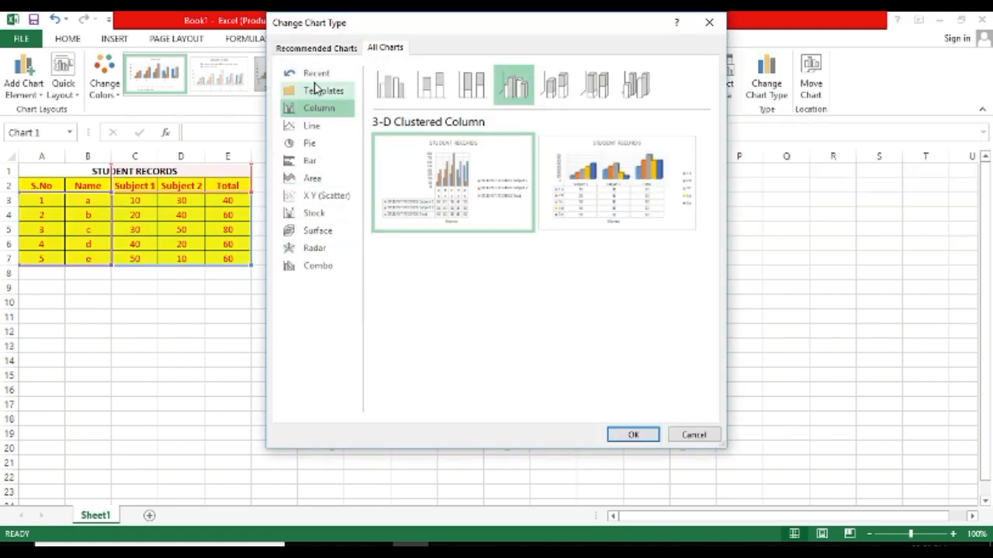
{"action": "left_click", "coordinate": [310, 161]}
{"action": "left_click", "coordinate": [311, 144]}
{"action": "left_click", "coordinate": [312, 128]}
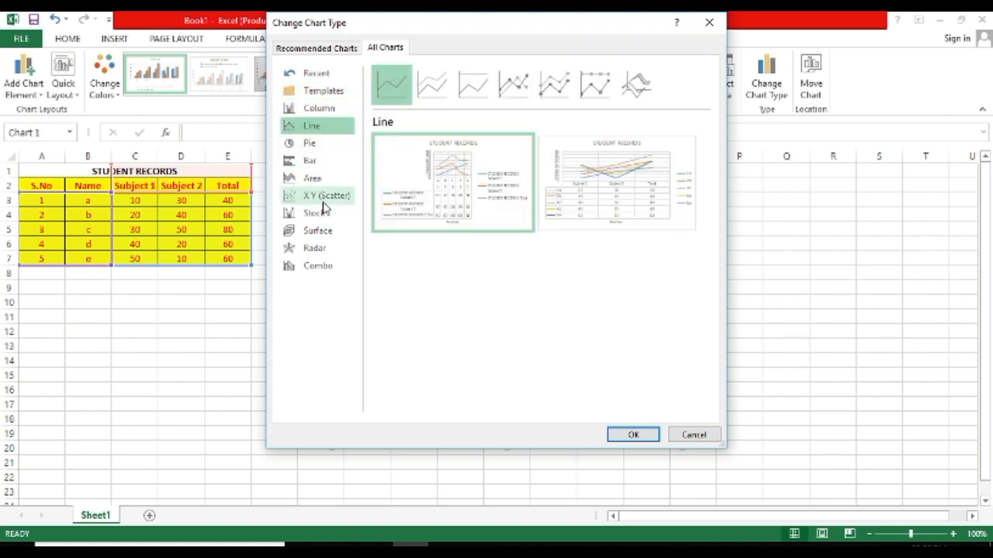
{"action": "left_click", "coordinate": [324, 198]}
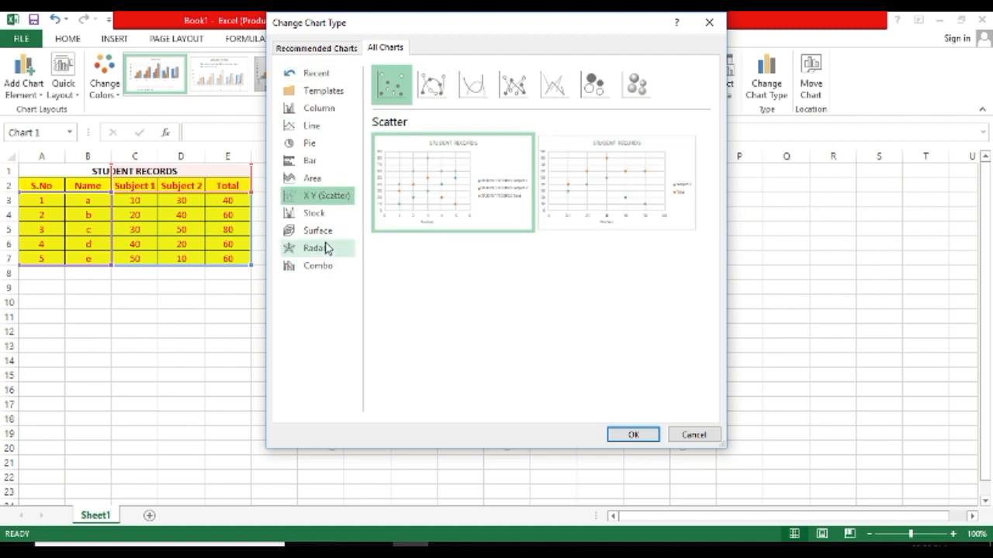
{"action": "left_click", "coordinate": [312, 127]}
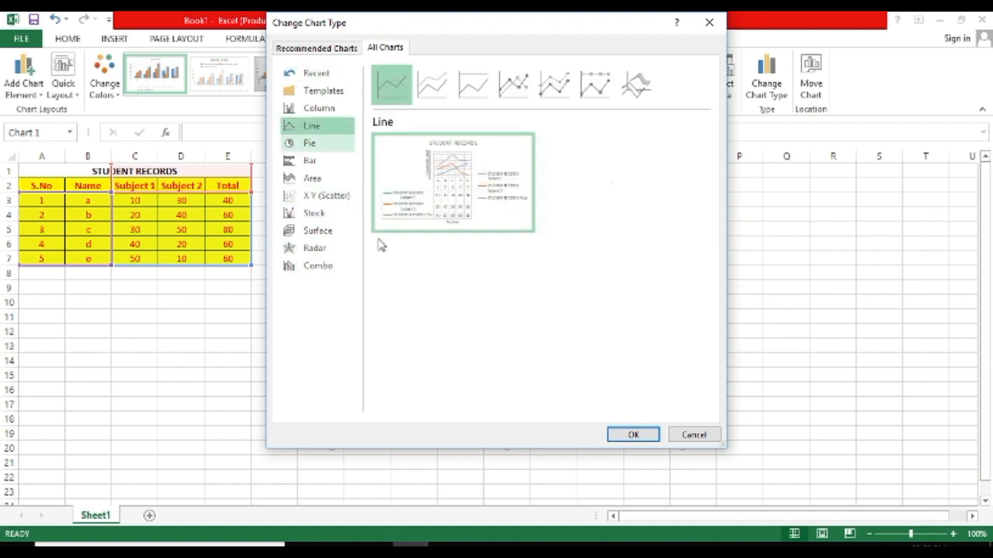
{"action": "mouse_move", "coordinate": [515, 201]}
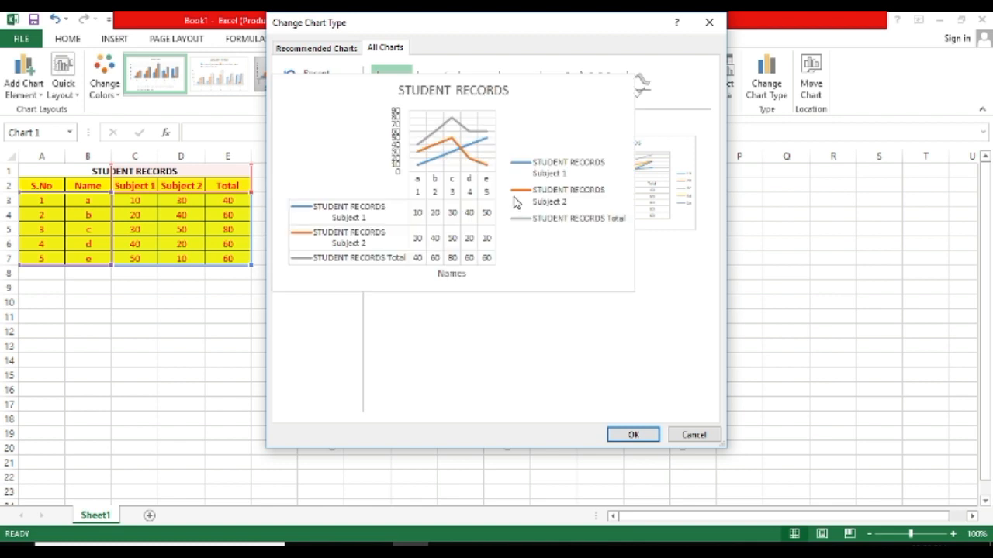
{"action": "left_click", "coordinate": [642, 439]}
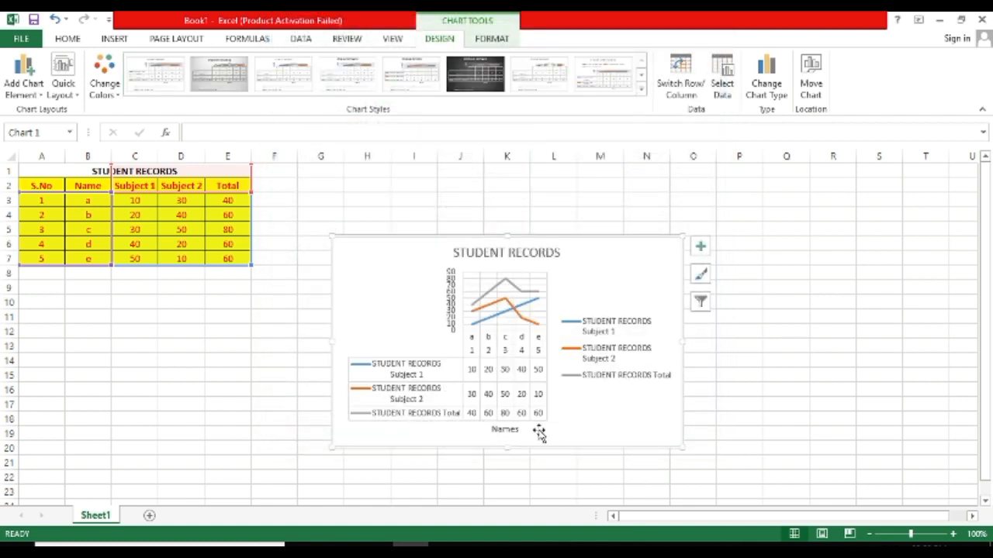
Apply the quick layout with a data table and vertical axis title, and choose the first Colorful palette for the chart
{"action": "left_click", "coordinate": [74, 98]}
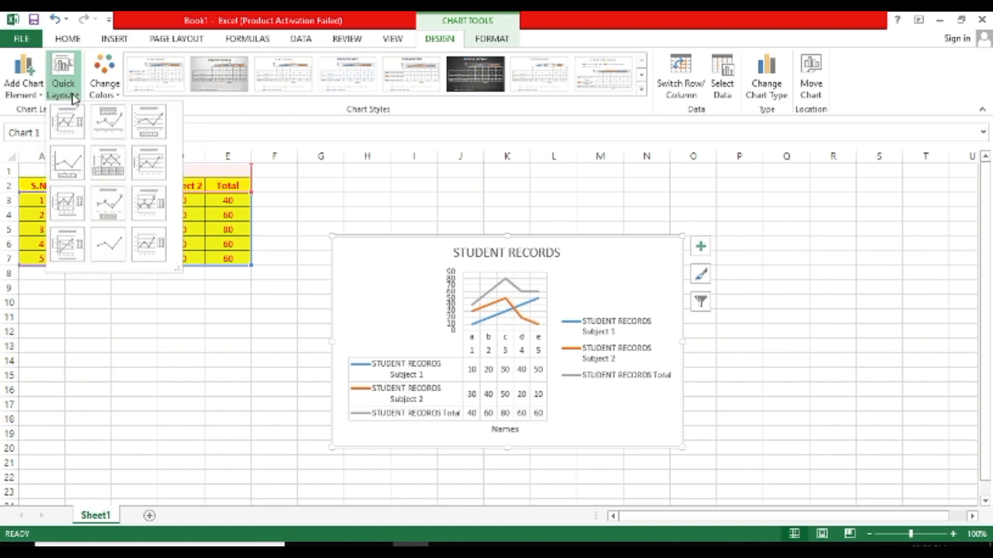
{"action": "left_click", "coordinate": [106, 167]}
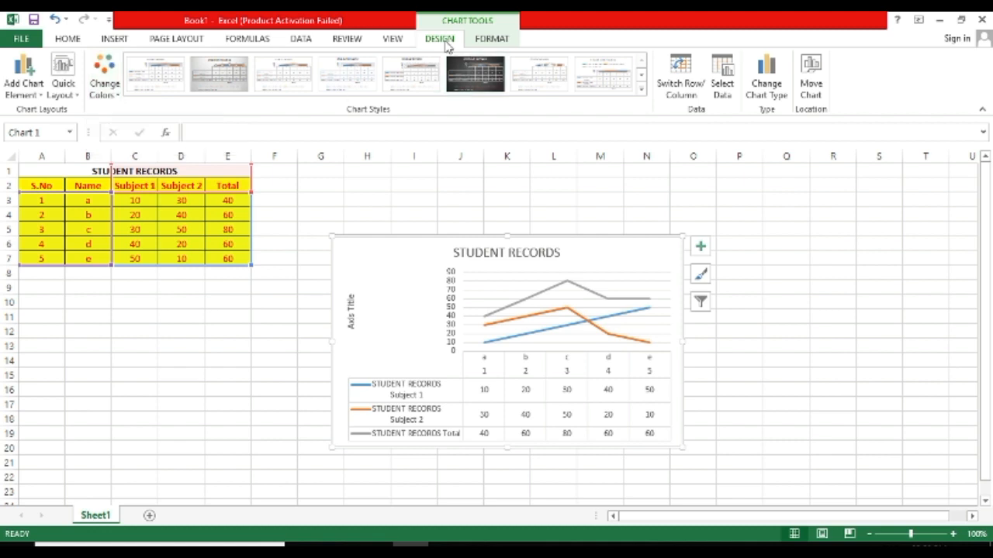
{"action": "left_click", "coordinate": [116, 97]}
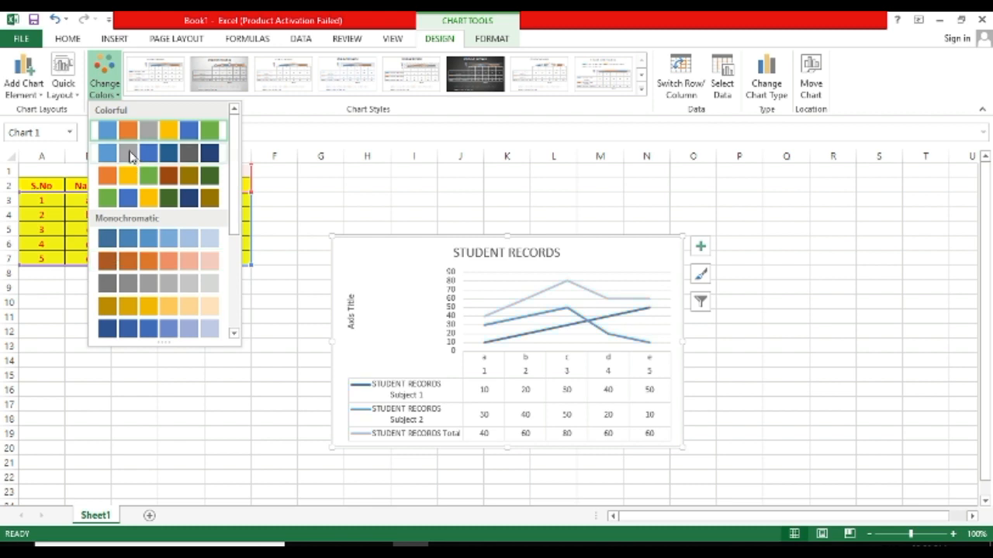
{"action": "left_click", "coordinate": [129, 132]}
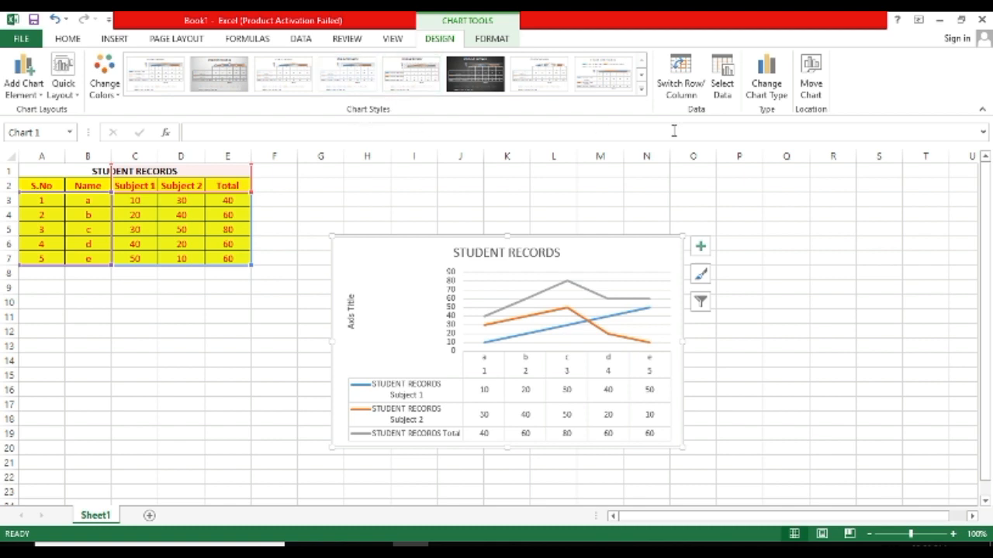
Apply the dark chart style with glowing lines and deselect the chart
{"action": "left_click", "coordinate": [642, 89]}
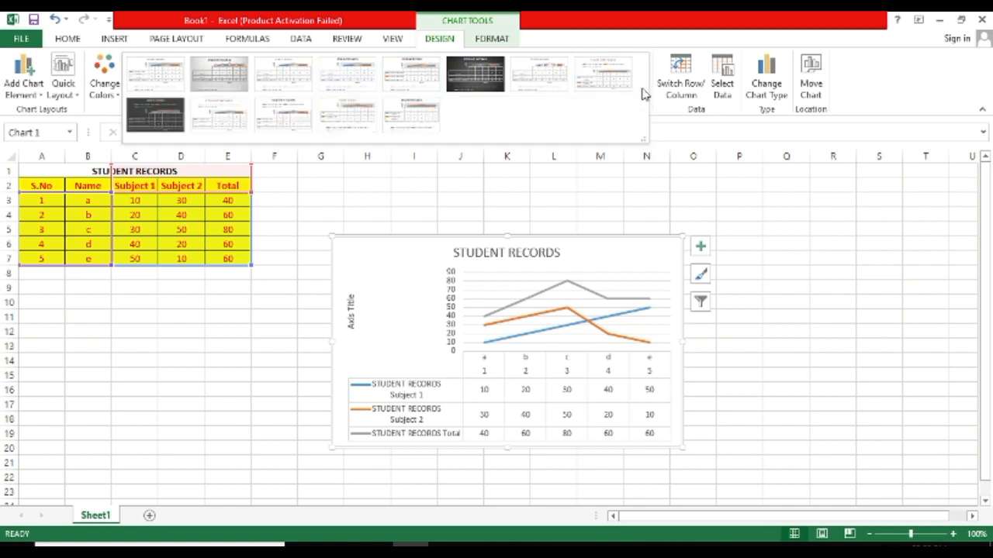
{"action": "left_click", "coordinate": [564, 251]}
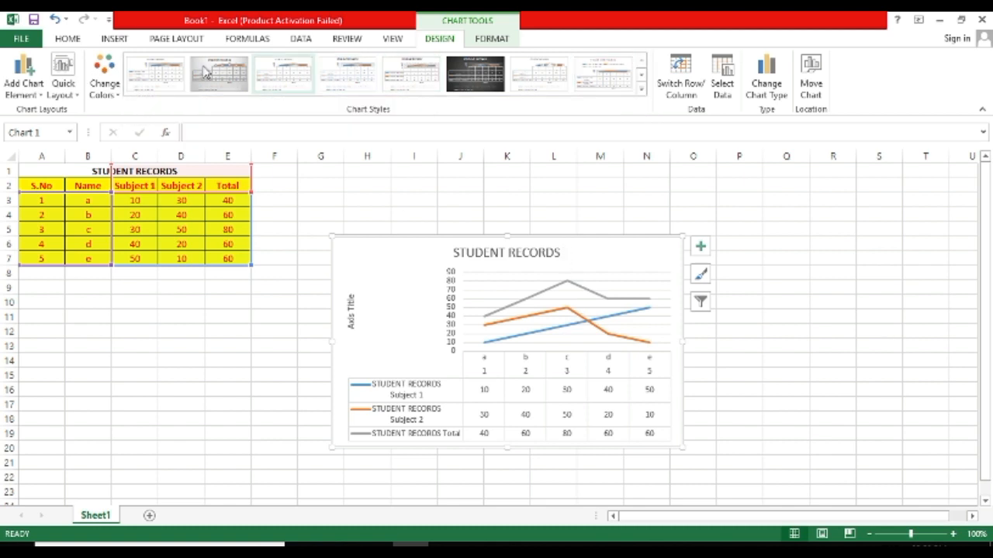
{"action": "left_click", "coordinate": [643, 91]}
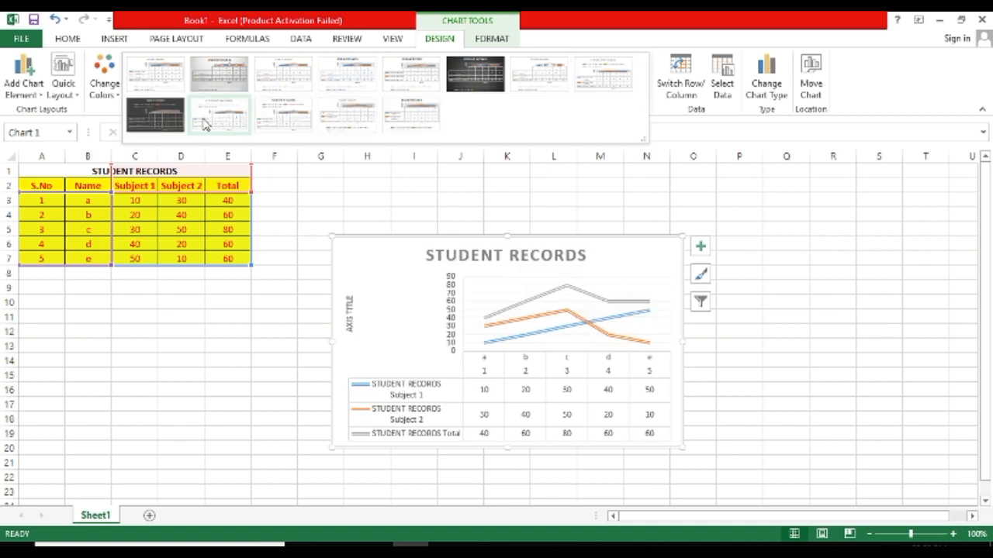
{"action": "left_click", "coordinate": [160, 124]}
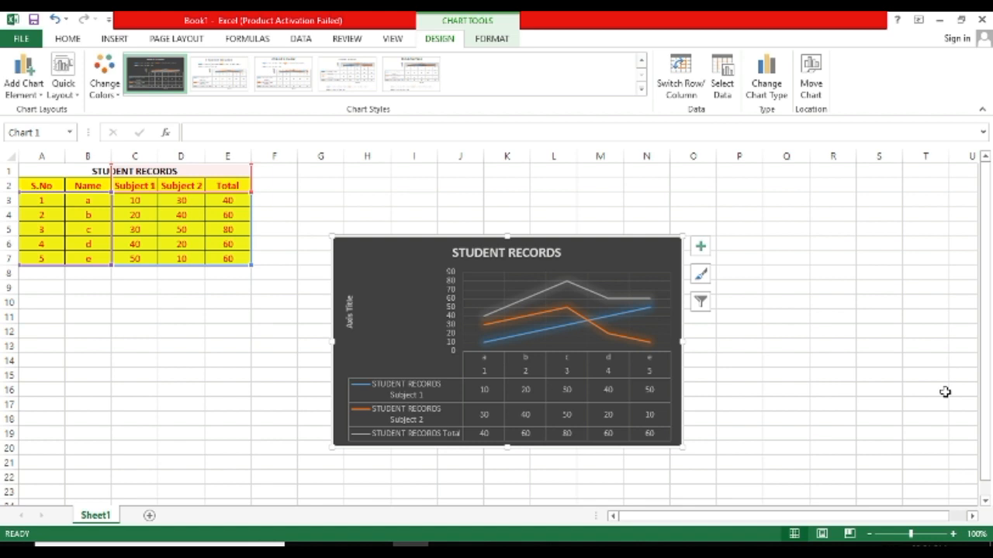
{"action": "left_click", "coordinate": [847, 373]}
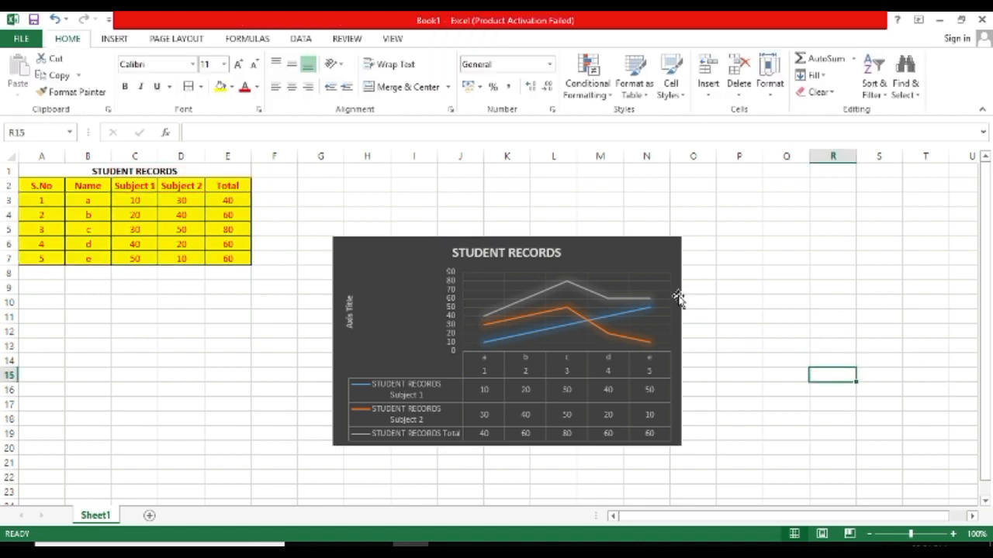
Switch the chart's rows and columns repeatedly, ending with students a to e along the horizontal axis
{"action": "left_click", "coordinate": [677, 301]}
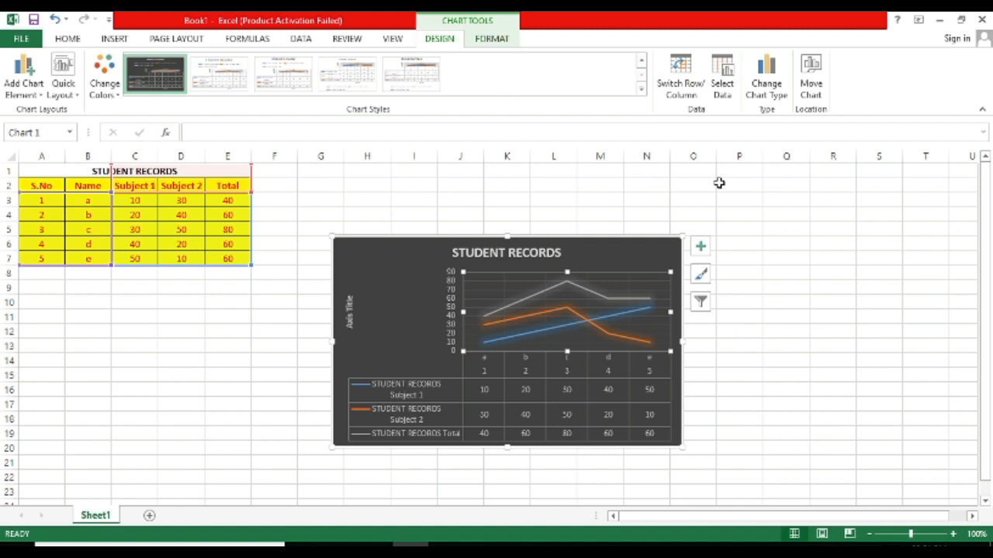
{"action": "left_click", "coordinate": [686, 85]}
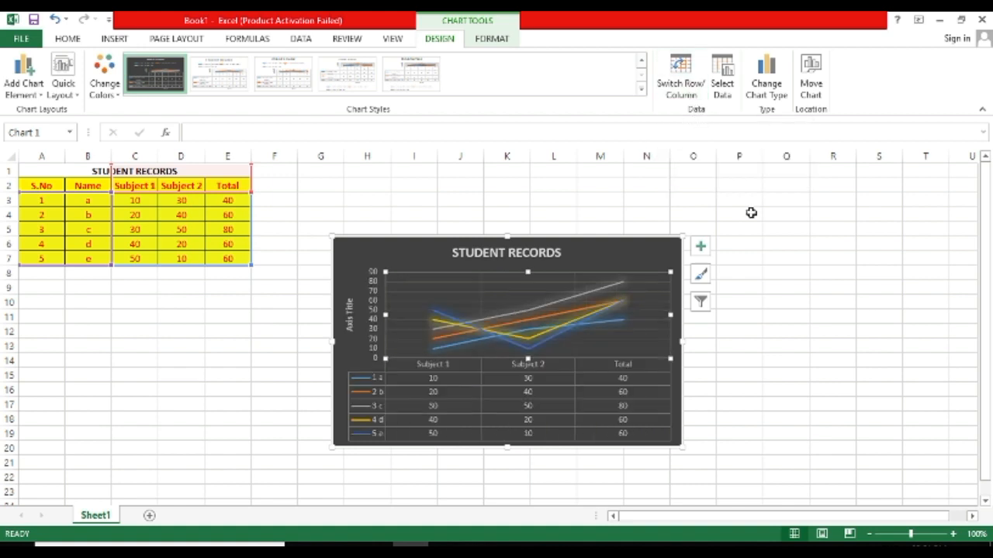
{"action": "left_click", "coordinate": [687, 82]}
{"action": "left_click", "coordinate": [687, 82]}
{"action": "left_click", "coordinate": [687, 83]}
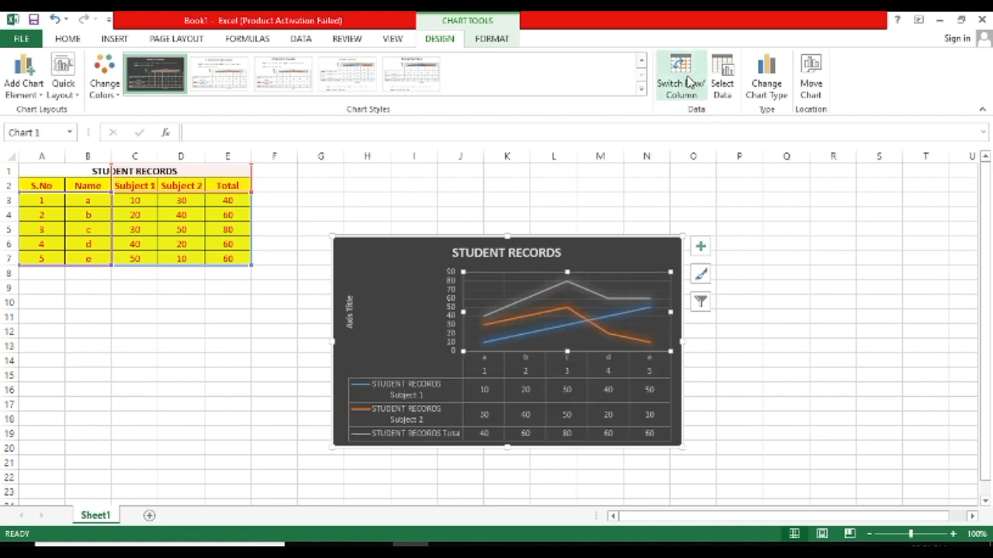
Switch the chart's rows and columns to put the subjects along the horizontal axis, and move the chart to a new sheet named Chart1
{"action": "left_click", "coordinate": [687, 82]}
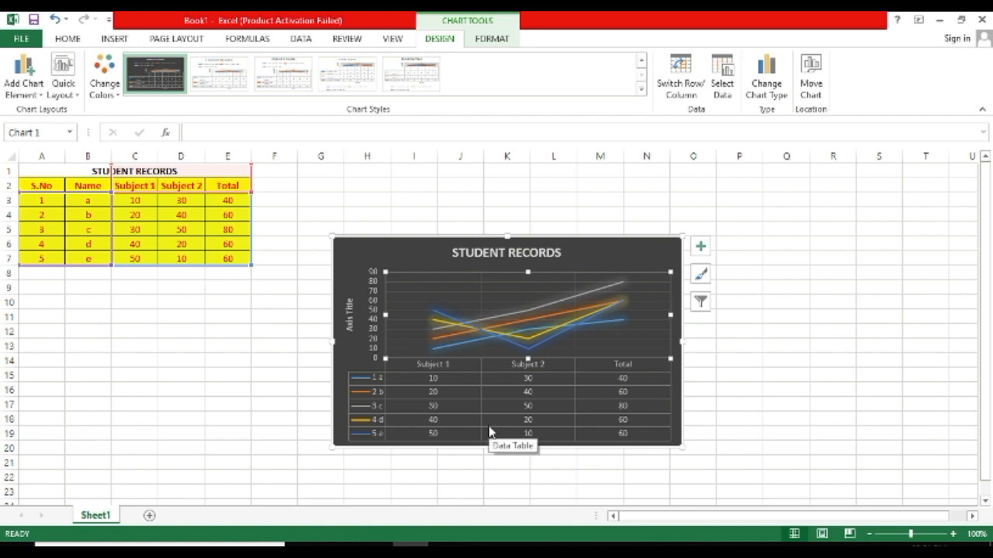
{"action": "left_click", "coordinate": [812, 87]}
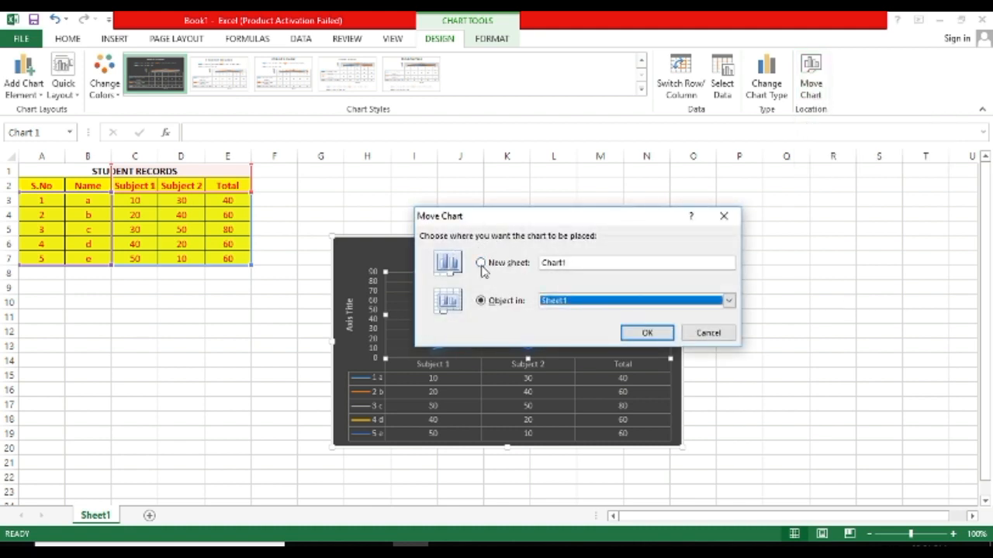
{"action": "left_click", "coordinate": [498, 265]}
{"action": "left_click", "coordinate": [650, 334]}
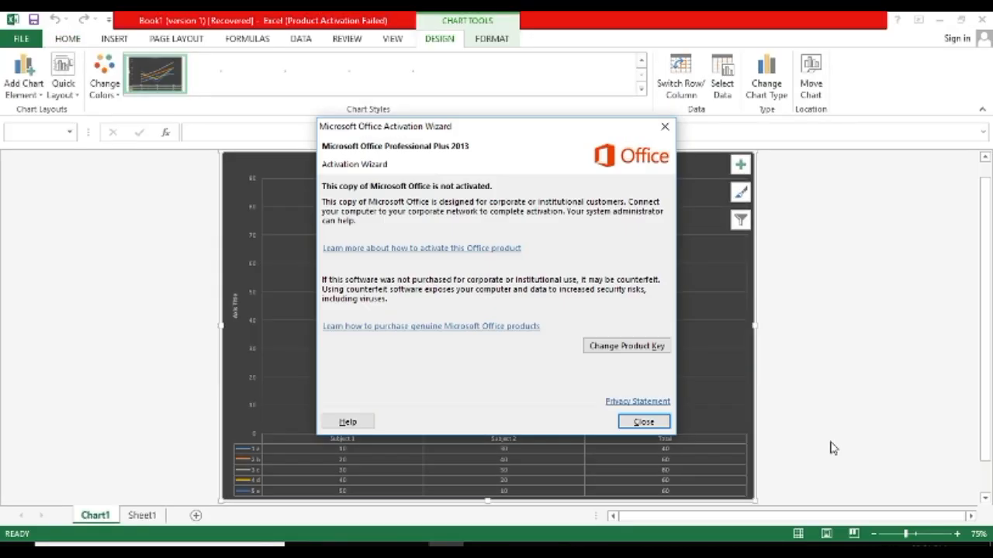
{"action": "left_click", "coordinate": [643, 424]}
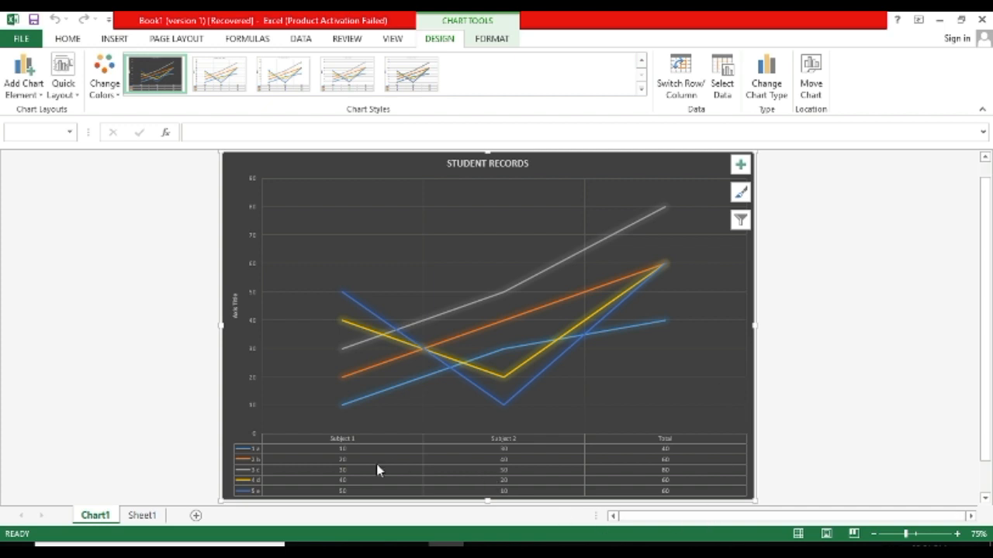
View Sheet1, return to the Chart1 sheet, and move the chart back as an object in Sheet1
{"action": "left_click", "coordinate": [142, 517]}
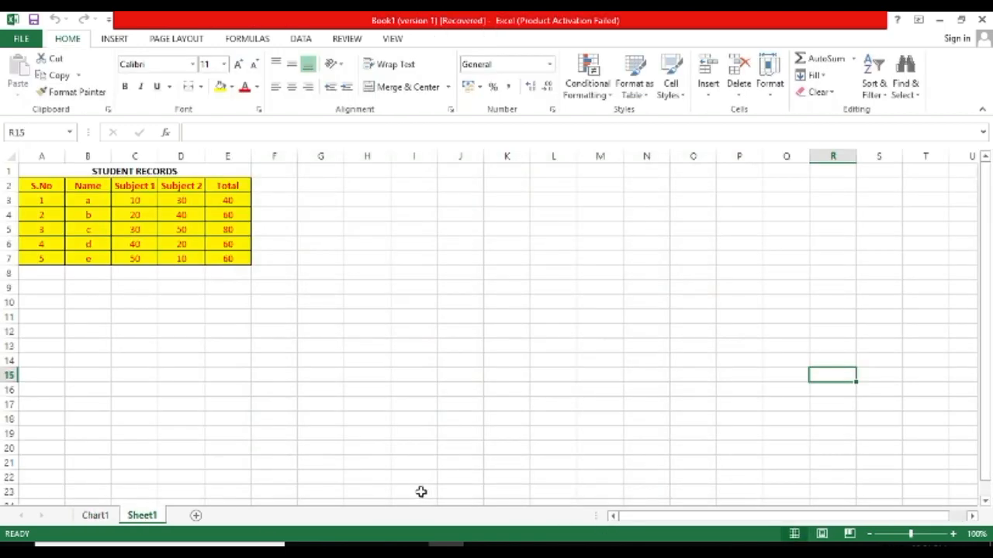
{"action": "left_click", "coordinate": [93, 517]}
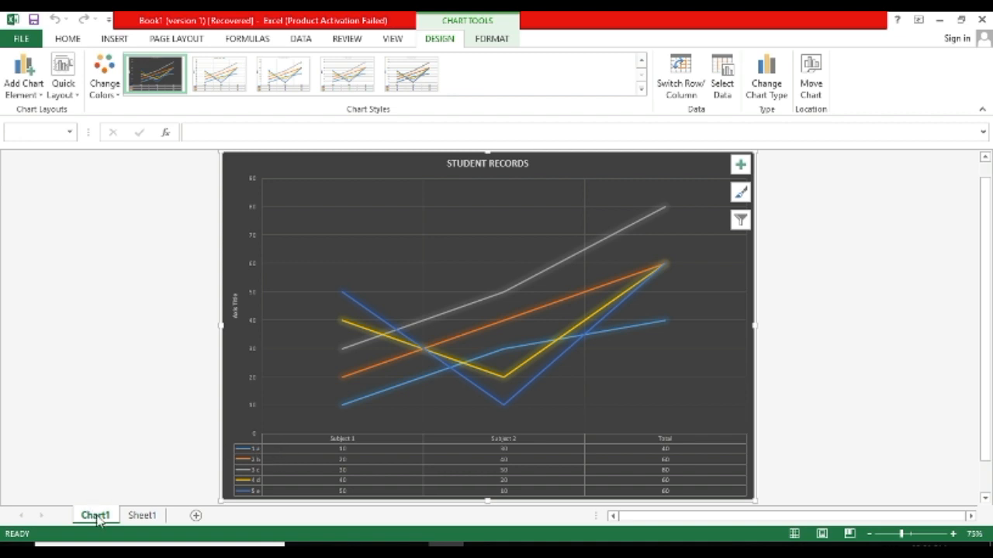
{"action": "right_click", "coordinate": [393, 296]}
{"action": "key", "text": "Escape"}
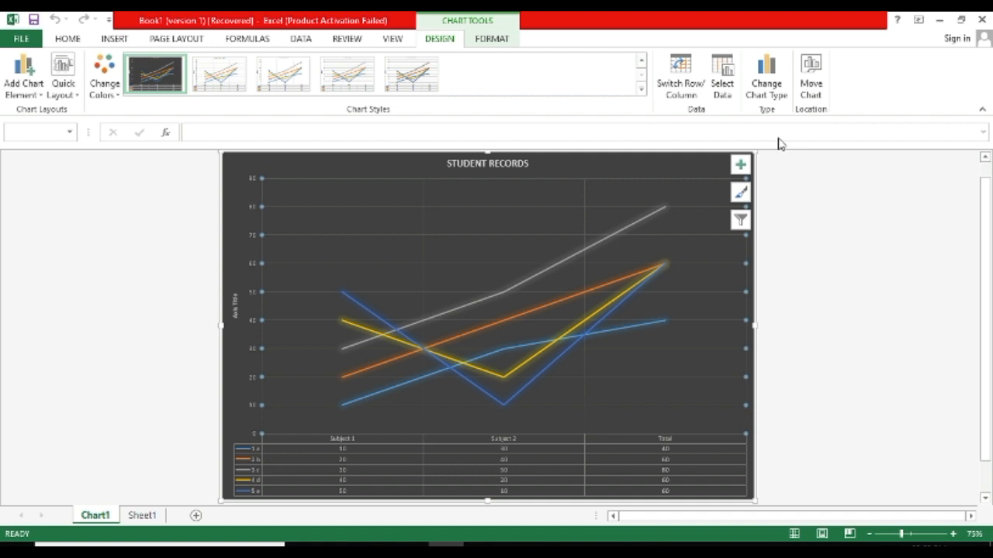
{"action": "left_click", "coordinate": [811, 77]}
{"action": "left_click", "coordinate": [498, 303]}
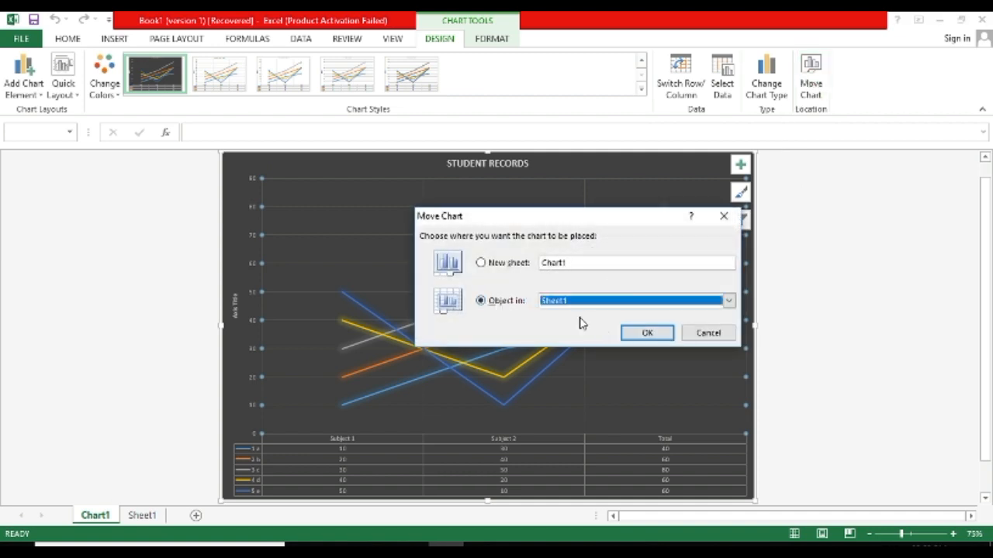
{"action": "left_click", "coordinate": [645, 332]}
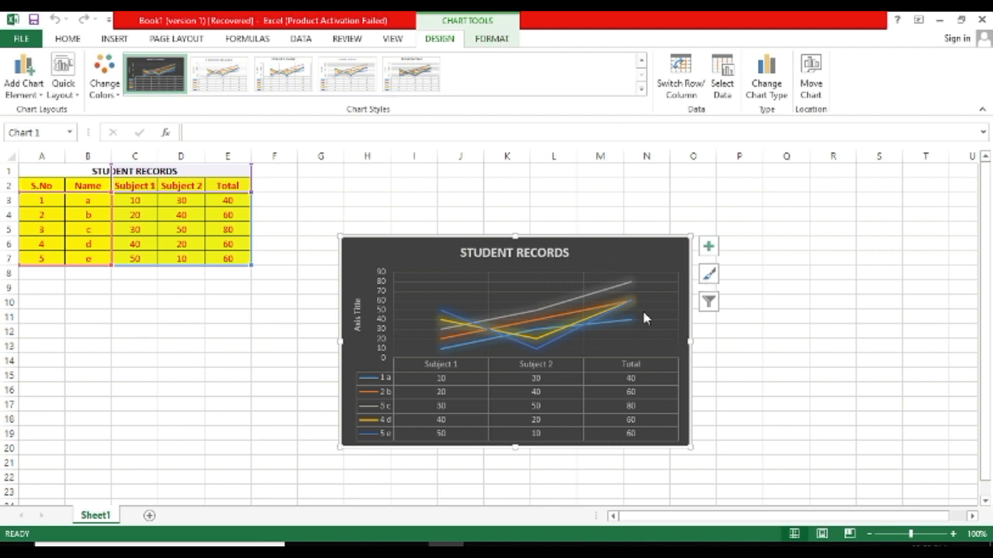
Format the chart's plot area with a solid dark orange fill
{"action": "left_click", "coordinate": [492, 39]}
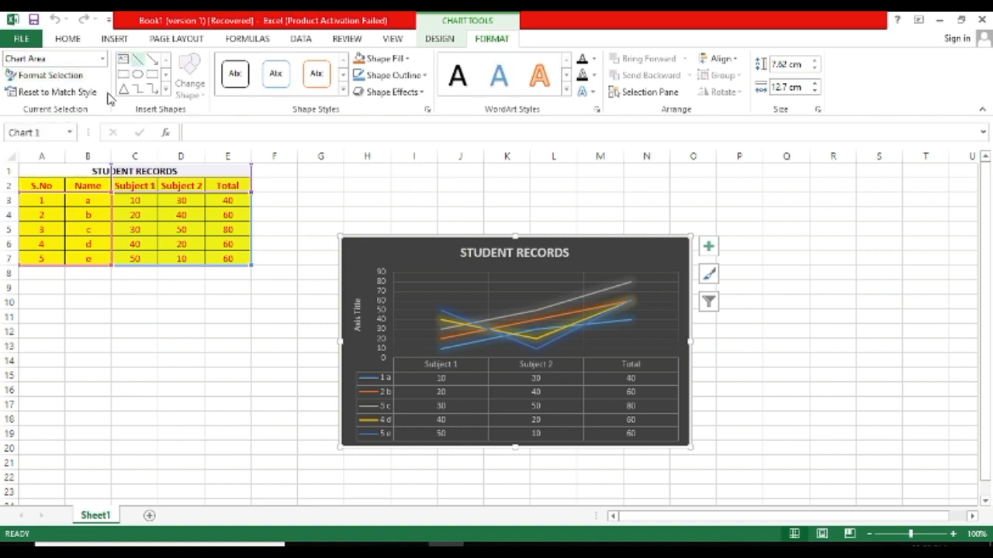
{"action": "left_click", "coordinate": [53, 76]}
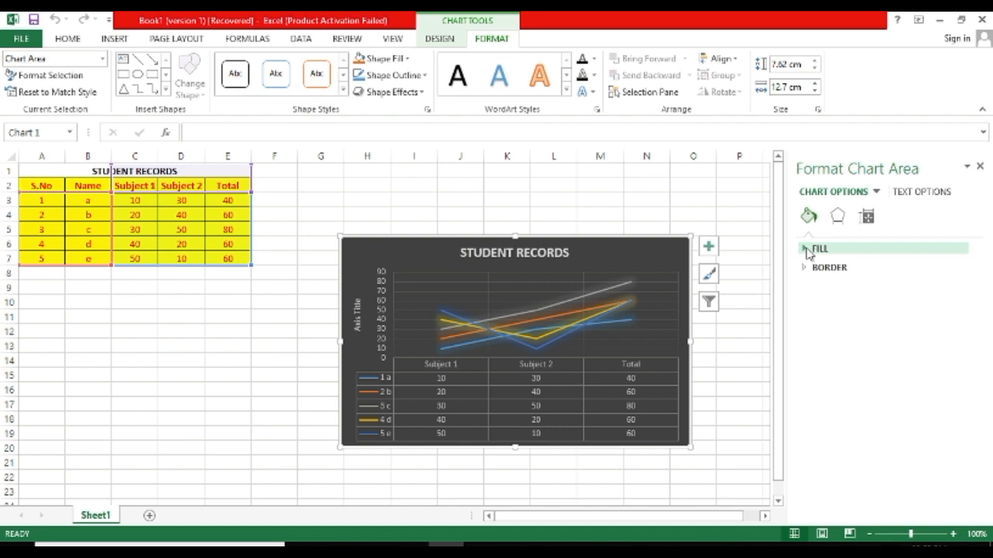
{"action": "left_click", "coordinate": [874, 192]}
{"action": "left_click", "coordinate": [851, 293]}
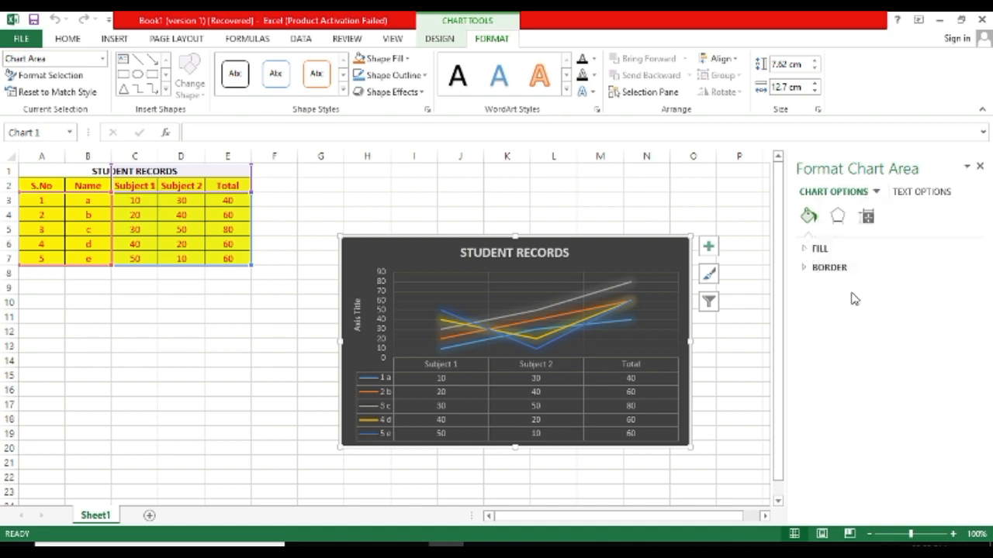
{"action": "left_click", "coordinate": [806, 250]}
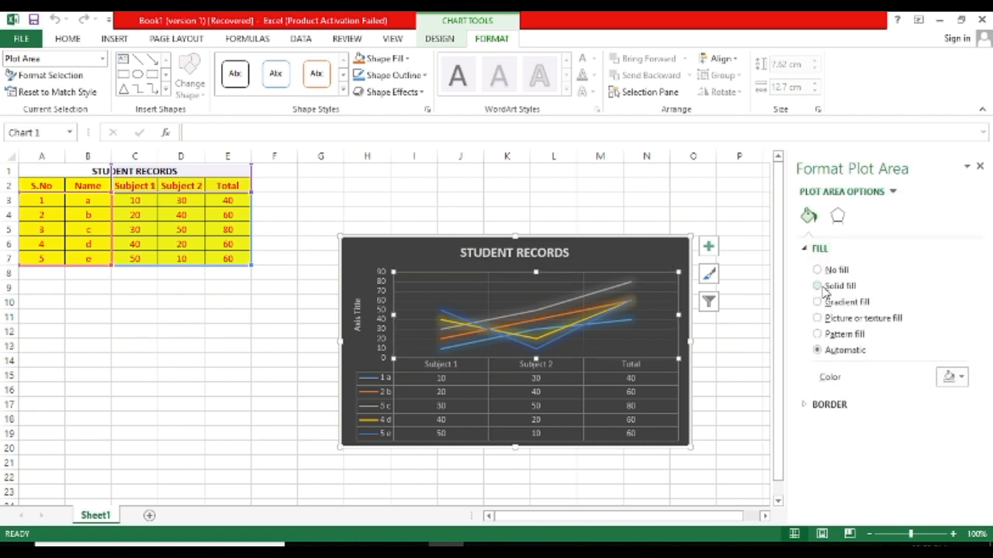
{"action": "left_click", "coordinate": [823, 287]}
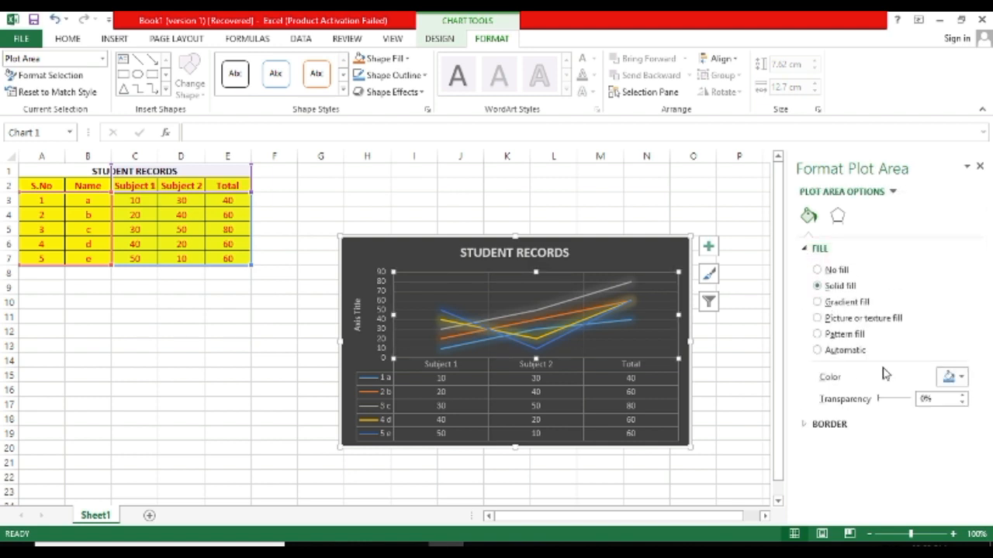
{"action": "left_click", "coordinate": [961, 378]}
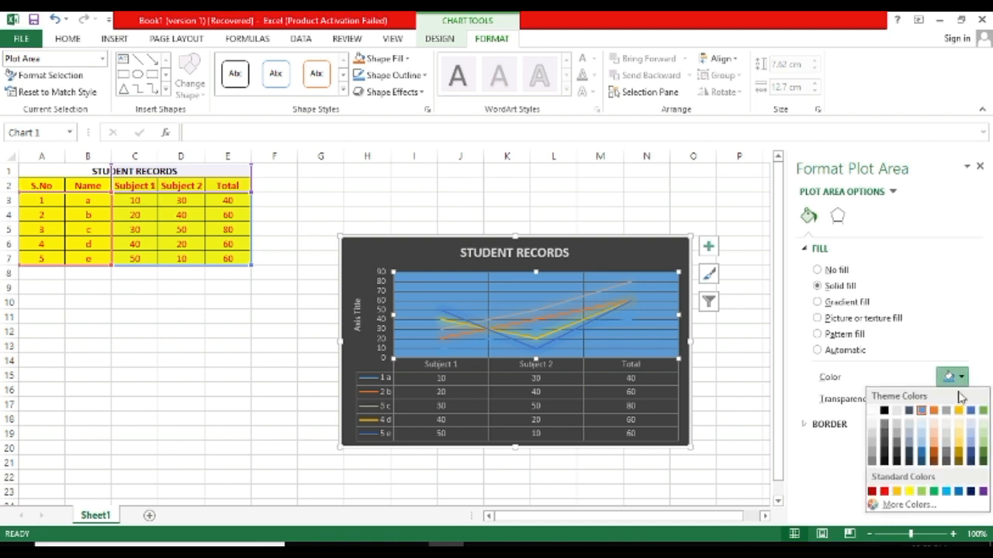
{"action": "left_click", "coordinate": [935, 453]}
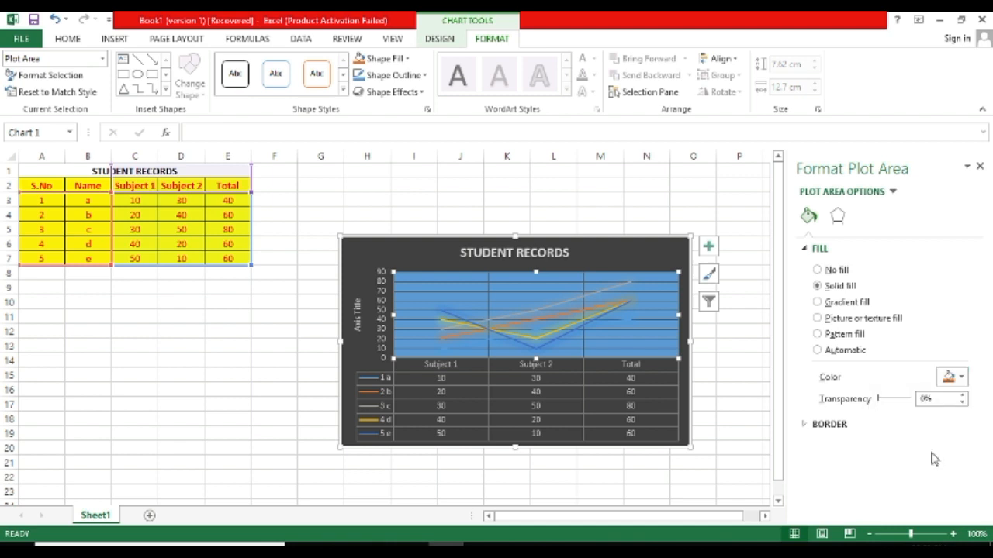
Give the plot area a solid line border, close the formatting options and deselect the chart
{"action": "left_click", "coordinate": [805, 425]}
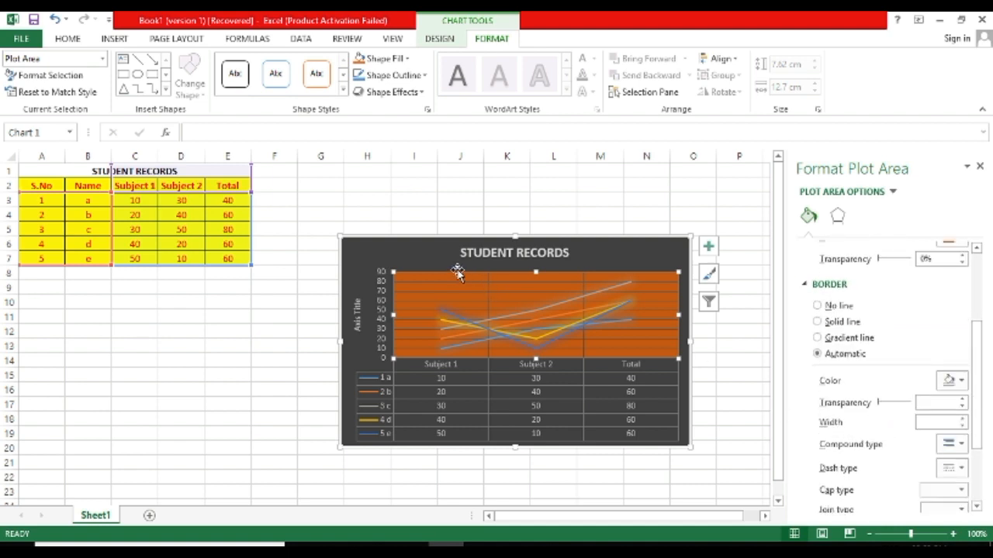
{"action": "left_click", "coordinate": [962, 380]}
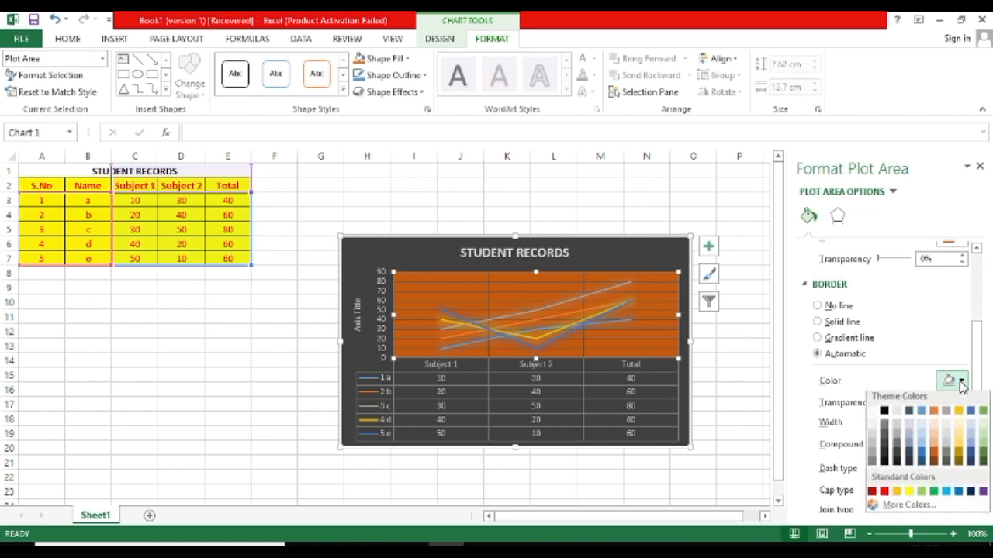
{"action": "left_click", "coordinate": [872, 415]}
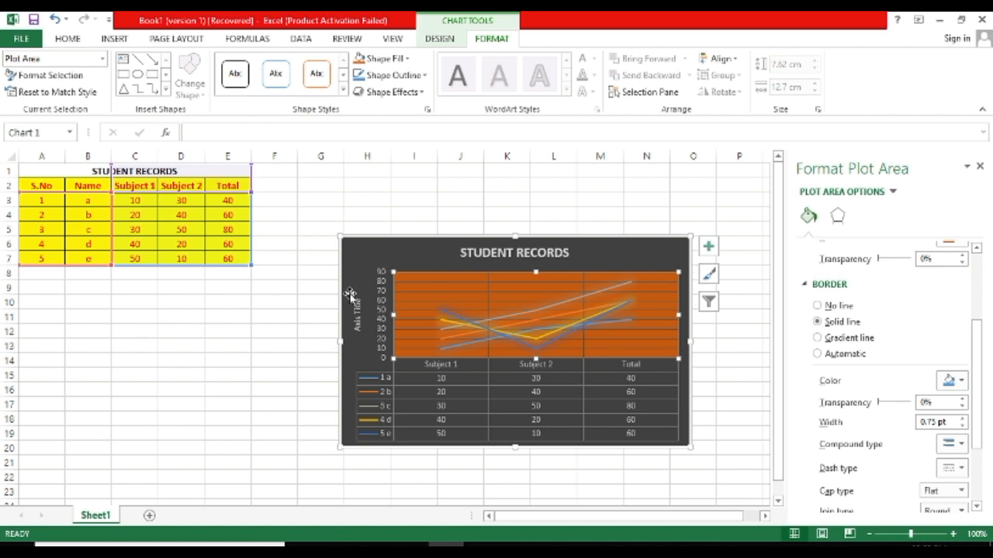
{"action": "scroll", "coordinate": [874, 377], "scroll_direction": "down", "scroll_amount": 3}
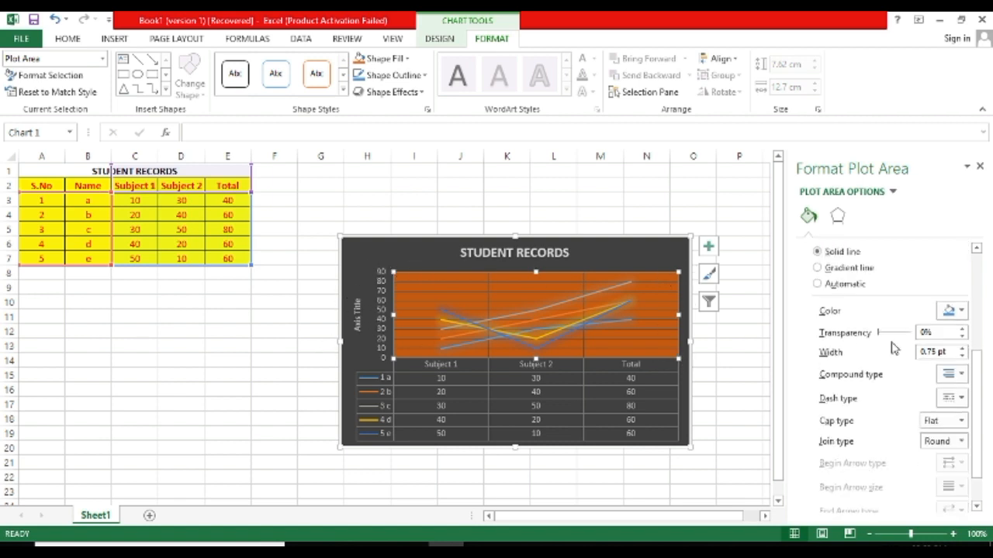
{"action": "left_click", "coordinate": [981, 167]}
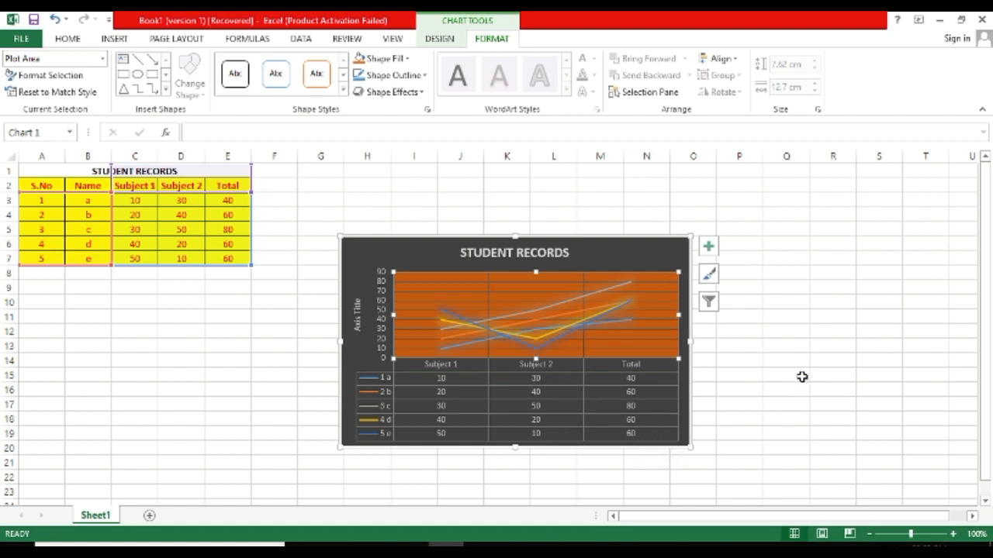
{"action": "left_click", "coordinate": [802, 377]}
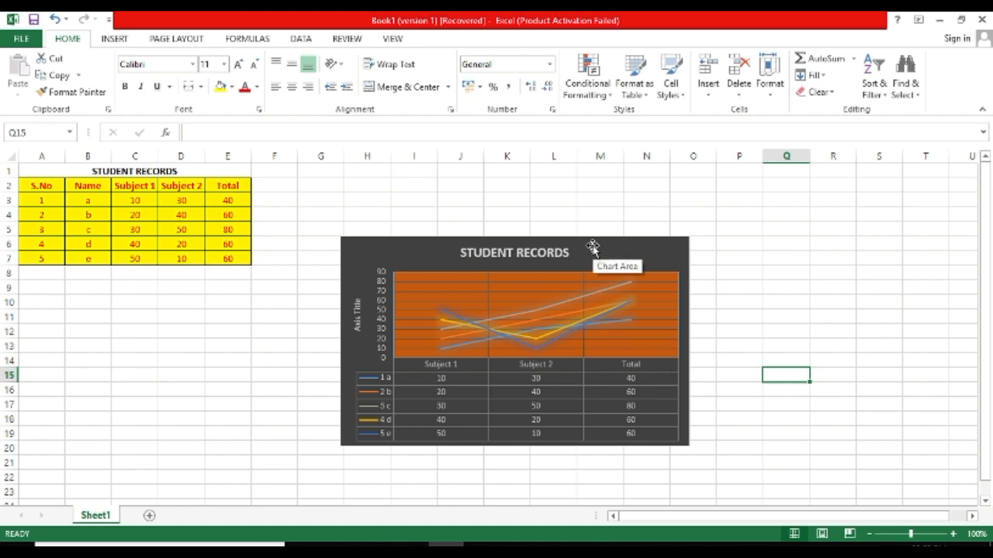
Delete the STUDENT RECORDS line chart from Sheet1
{"action": "left_click", "coordinate": [689, 311]}
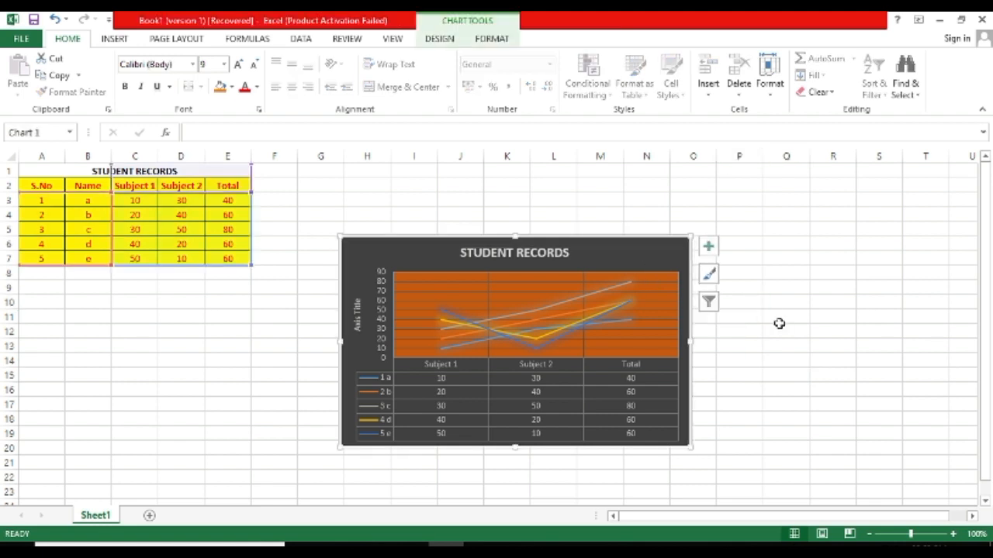
{"action": "key", "text": "Delete"}
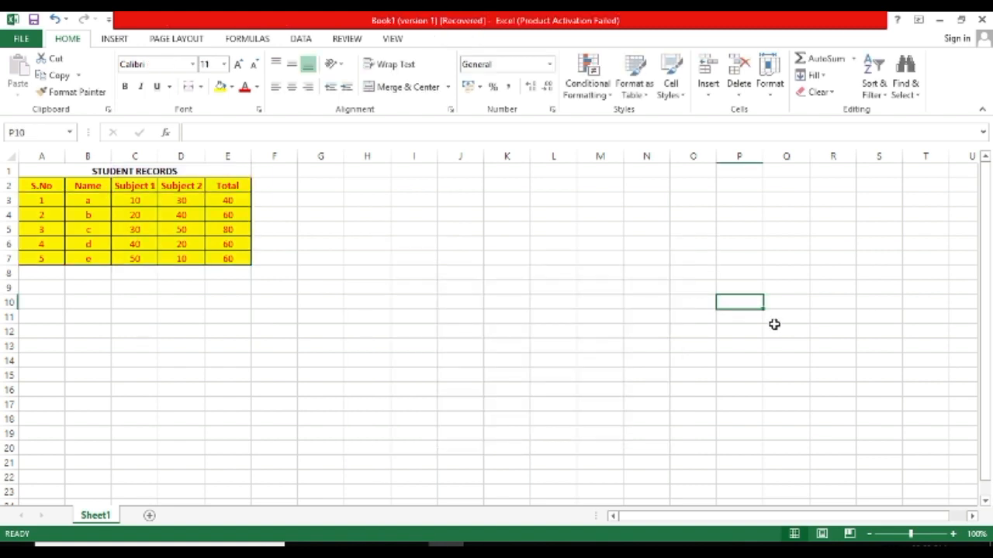
{"action": "left_click", "coordinate": [638, 317]}
{"action": "left_click", "coordinate": [280, 188]}
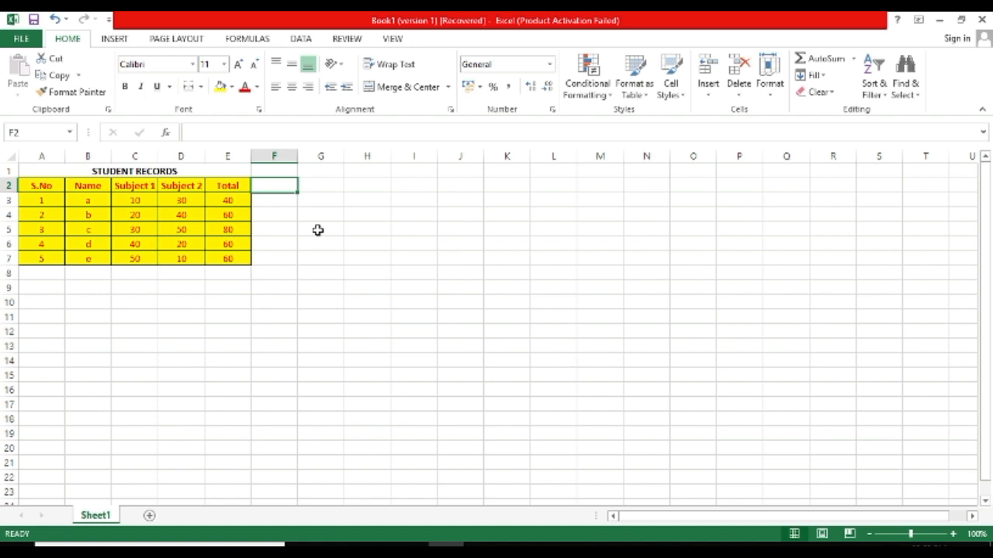
{"action": "left_click", "coordinate": [318, 256]}
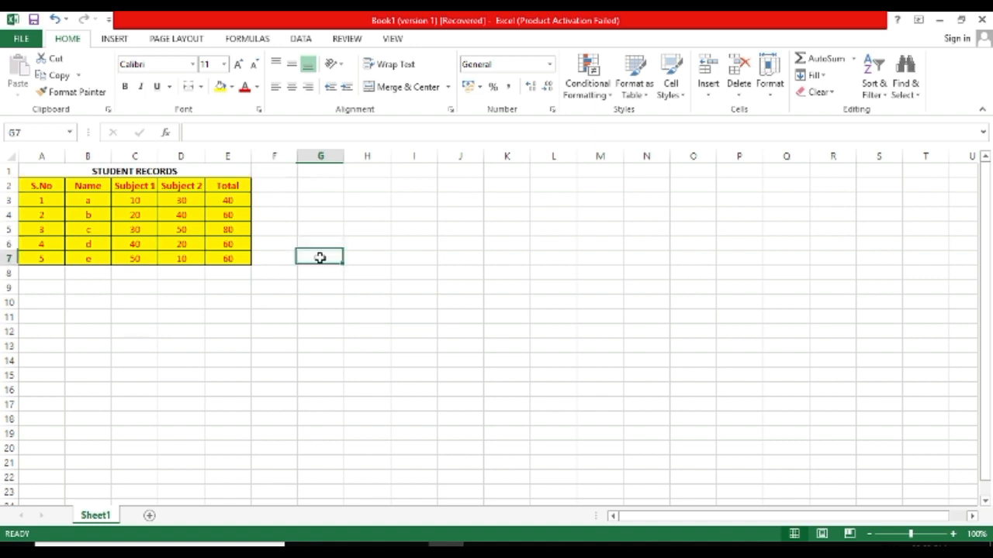
Insert a Column sparkline in F3 from the data range C3:E3, and fill it down to F7
{"action": "left_click", "coordinate": [274, 201]}
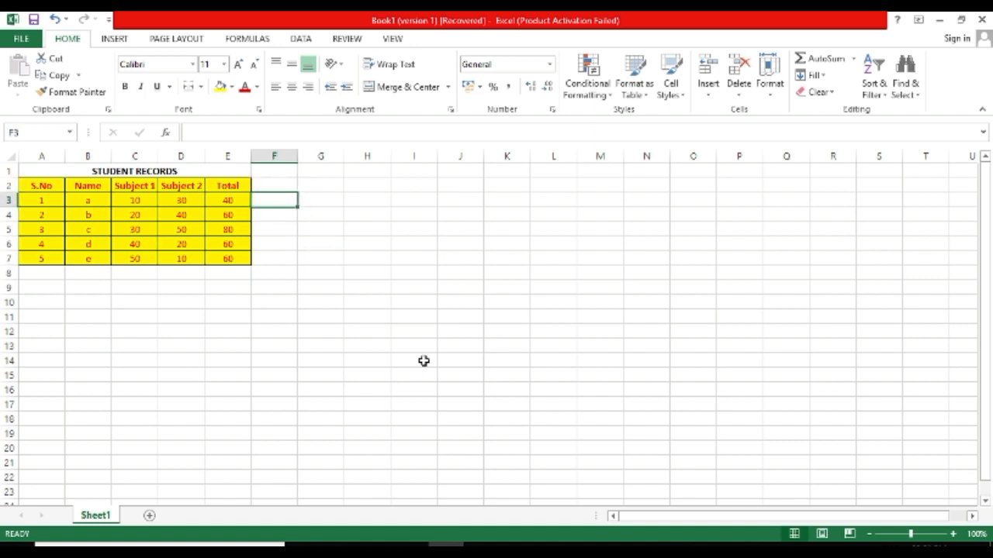
{"action": "left_click", "coordinate": [114, 39]}
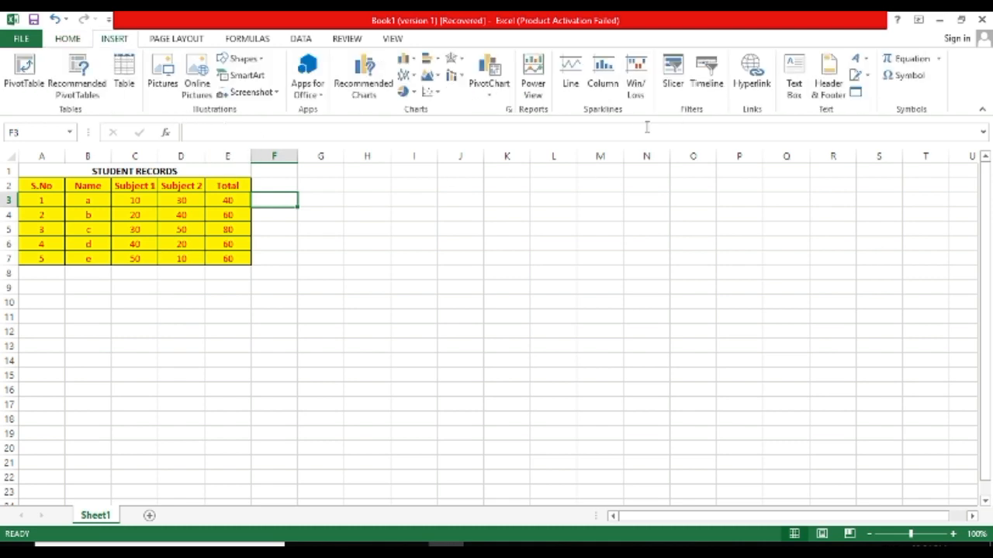
{"action": "left_click", "coordinate": [610, 88]}
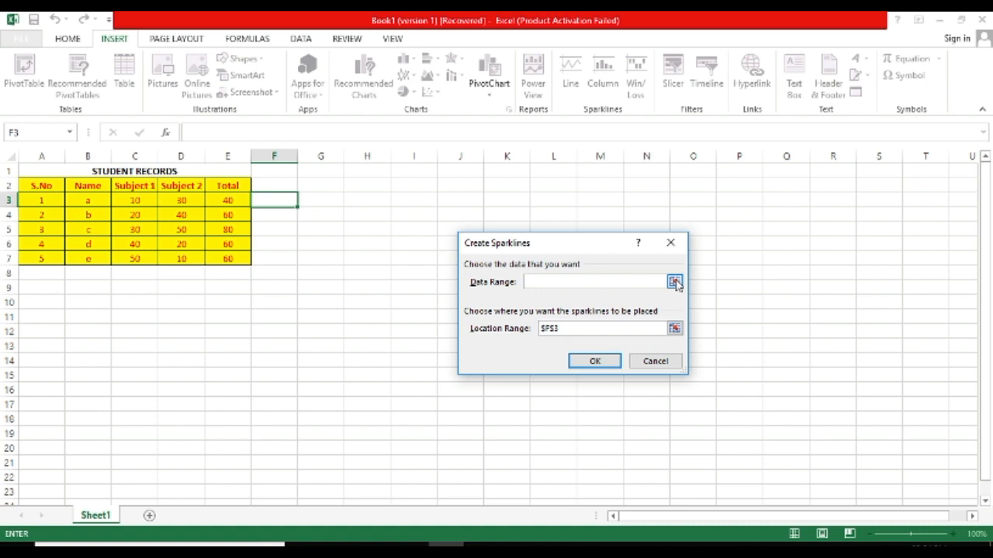
{"action": "left_click", "coordinate": [675, 282]}
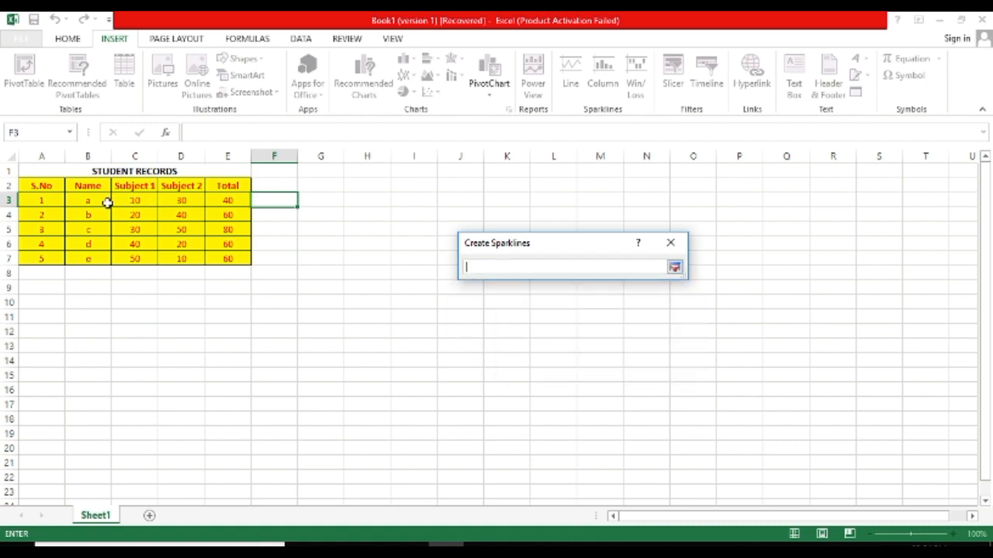
{"action": "left_click_drag", "start_coordinate": [128, 201], "coordinate": [227, 200]}
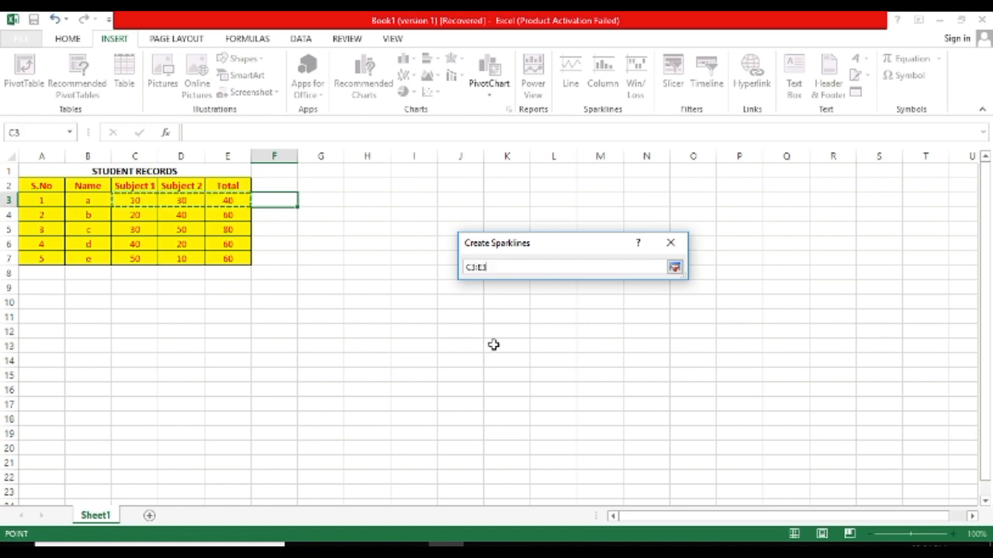
{"action": "left_click", "coordinate": [674, 267]}
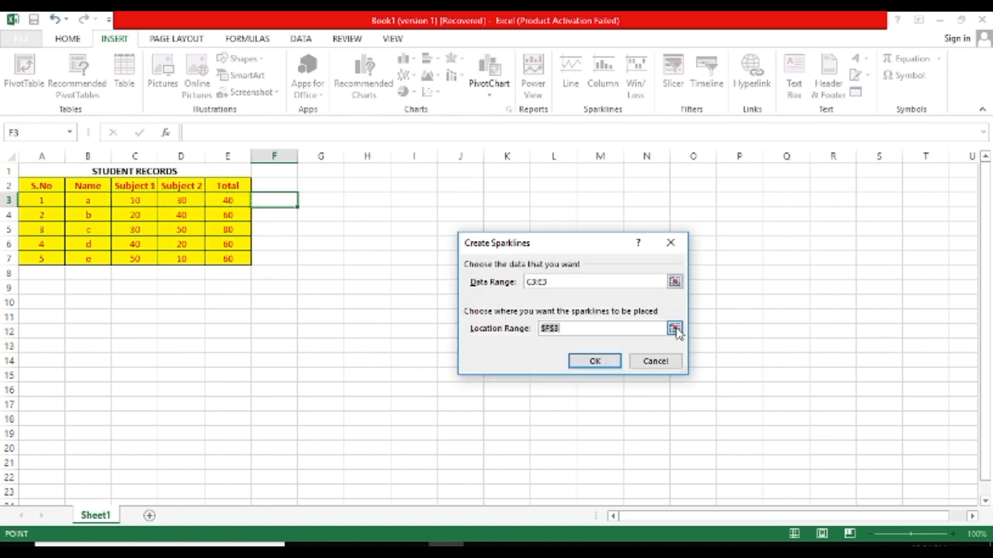
{"action": "left_click", "coordinate": [675, 329]}
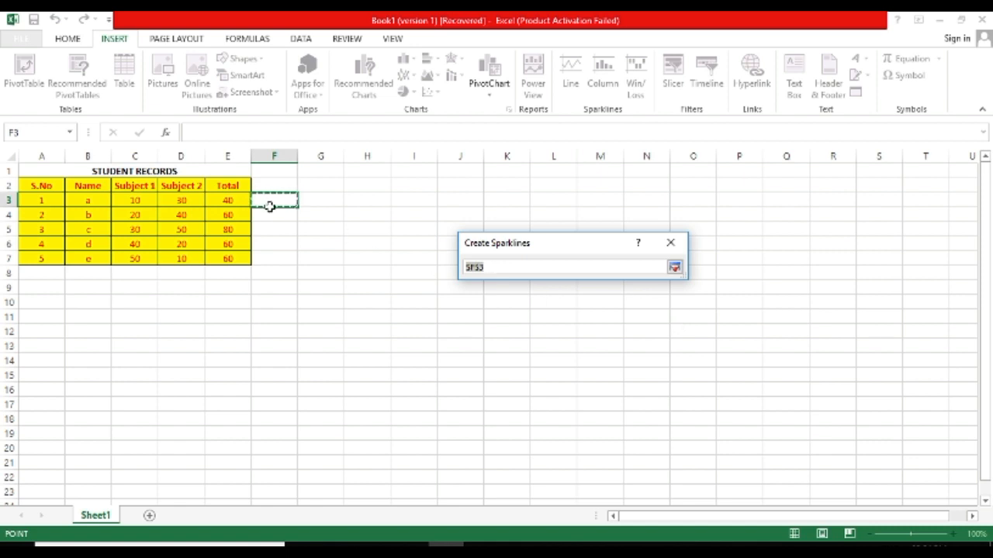
{"action": "left_click", "coordinate": [674, 267]}
{"action": "left_click", "coordinate": [595, 362]}
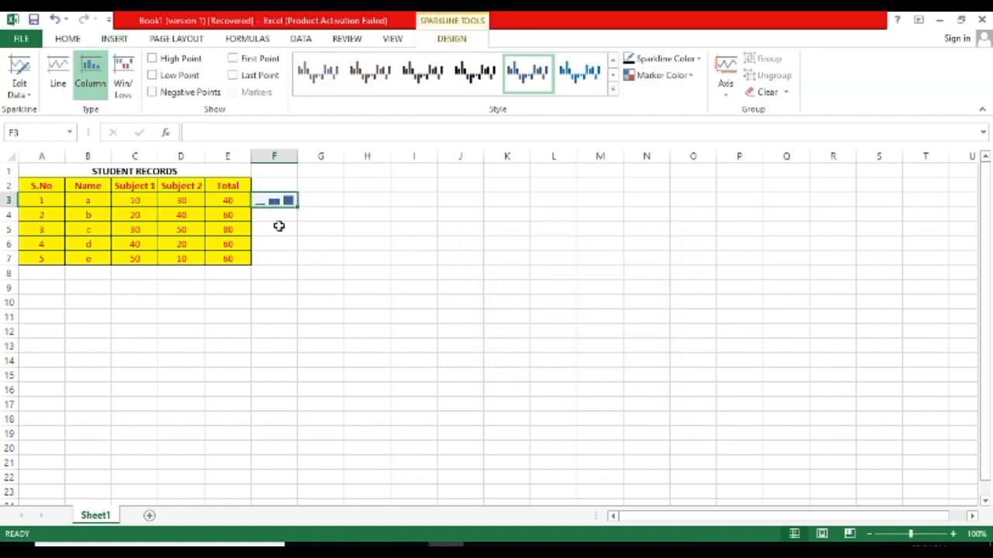
{"action": "left_click_drag", "start_coordinate": [297, 208], "coordinate": [291, 263]}
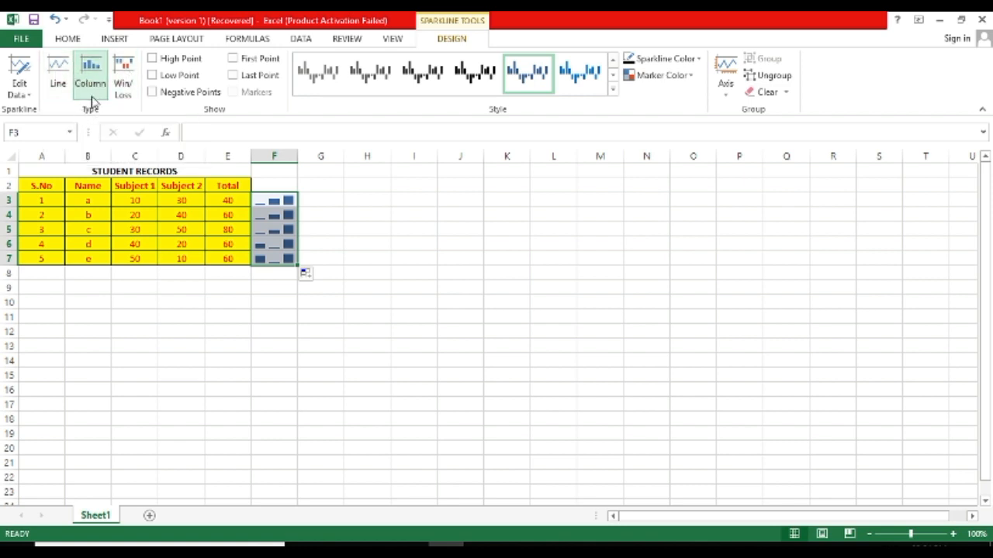
Change the sparklines in F3:F7 to the Line type, apply a light yellow sparkline style and deselect them
{"action": "left_click", "coordinate": [59, 81]}
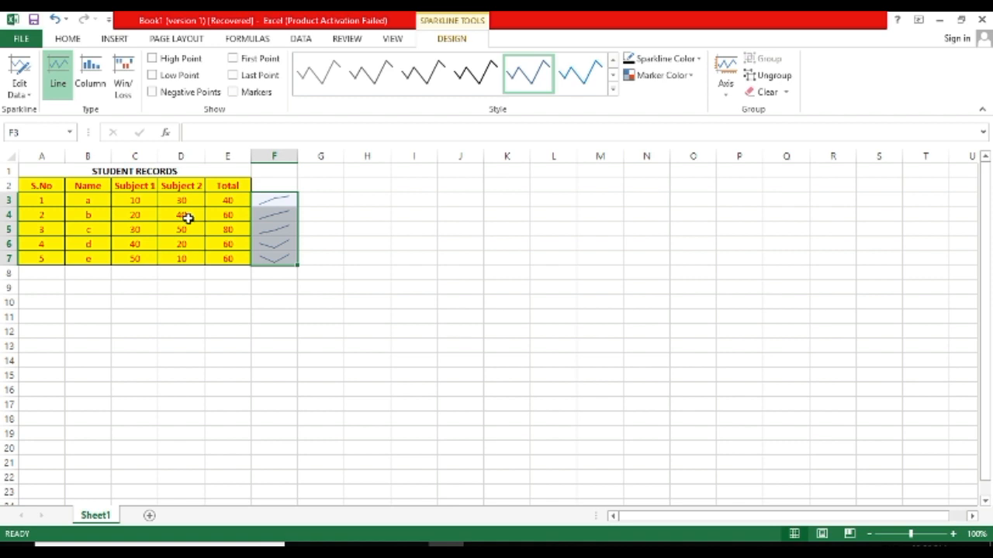
{"action": "left_click", "coordinate": [612, 90]}
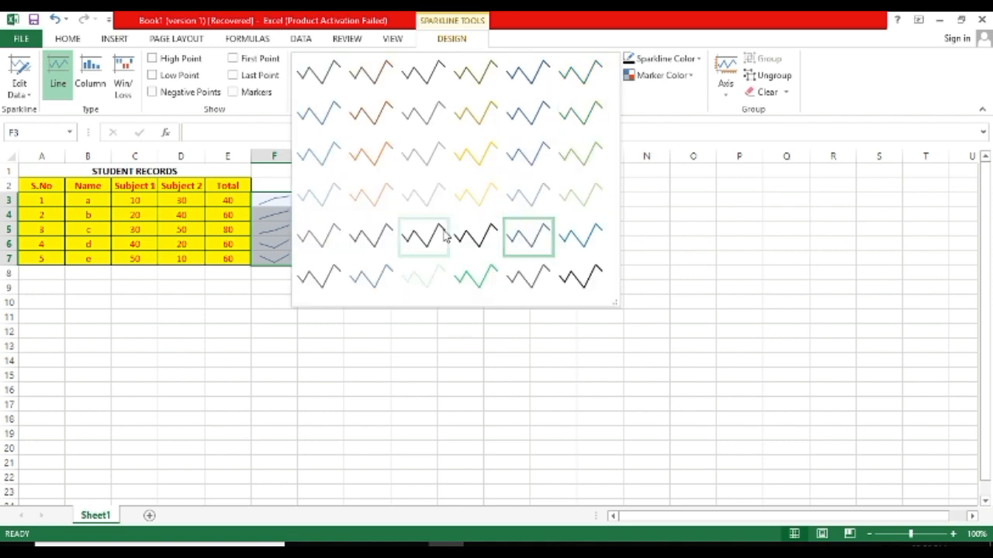
{"action": "left_click", "coordinate": [464, 198]}
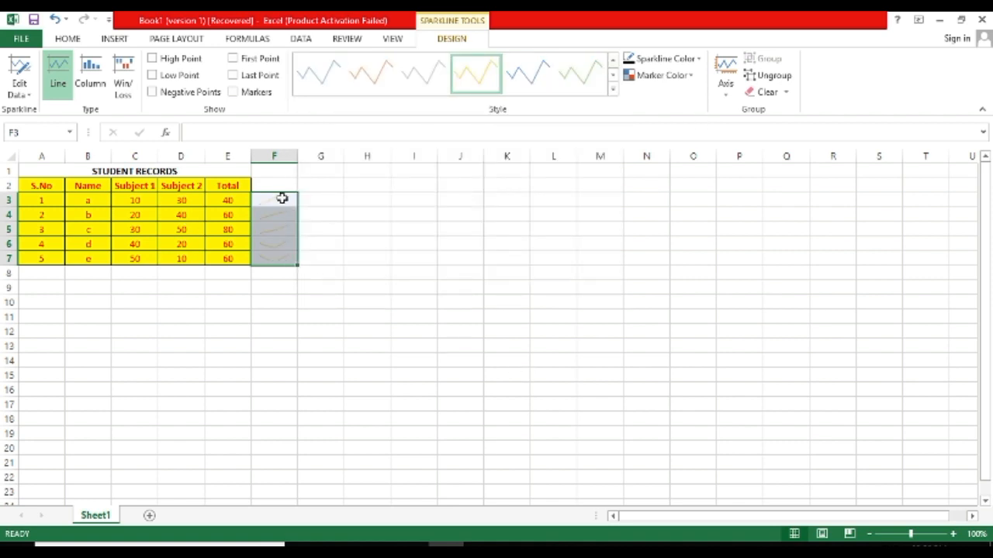
{"action": "left_click", "coordinate": [447, 287]}
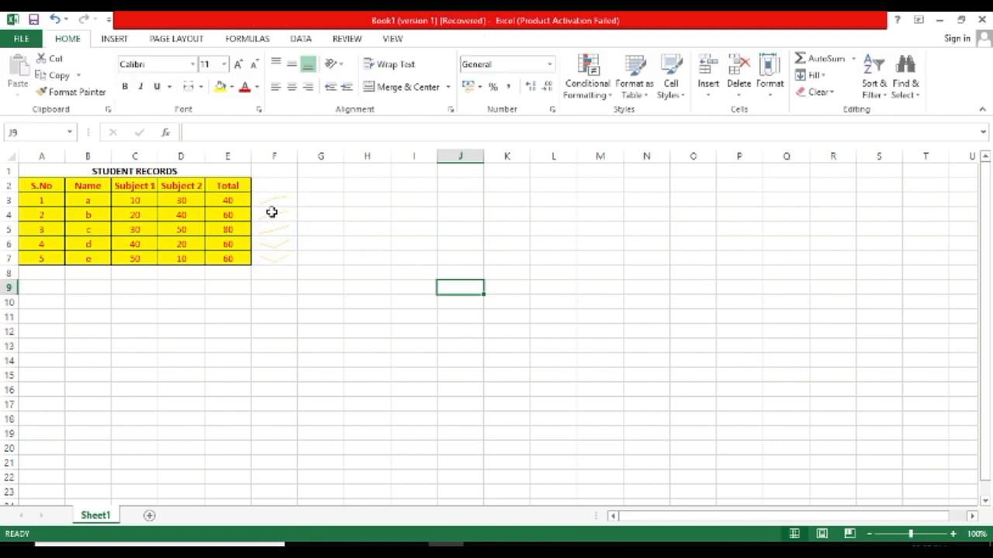
Clear the whole sparkline group in F3:F7
{"action": "left_click", "coordinate": [273, 201]}
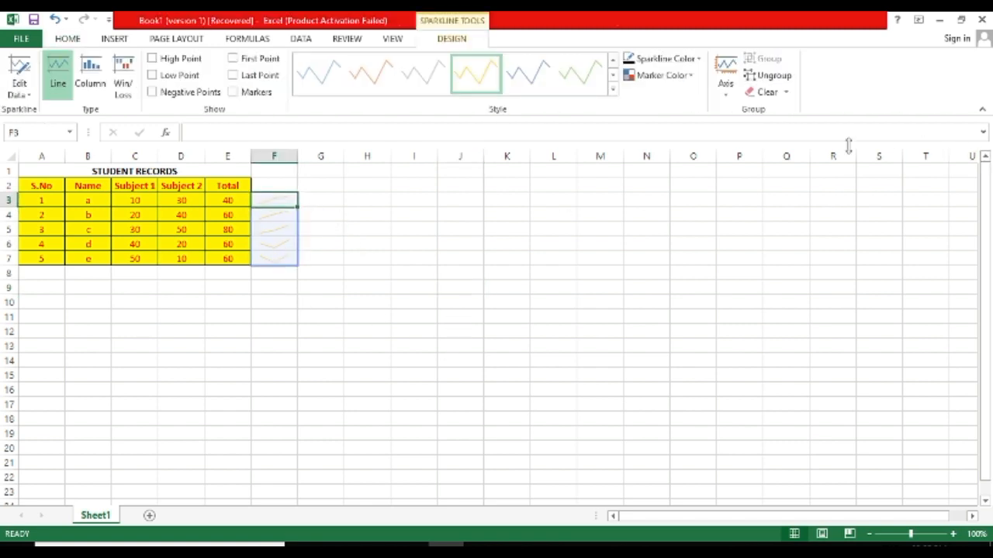
{"action": "left_click", "coordinate": [786, 93]}
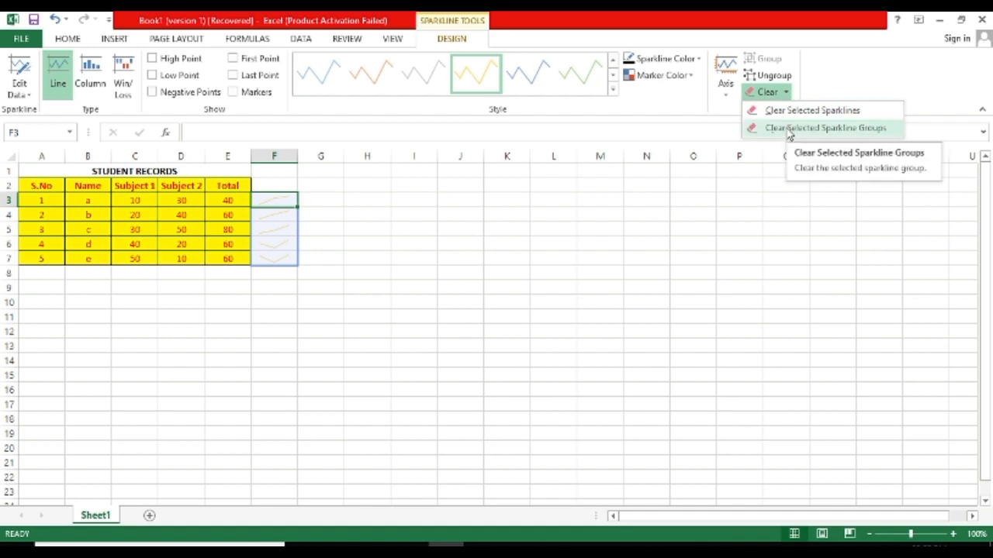
{"action": "left_click", "coordinate": [789, 129]}
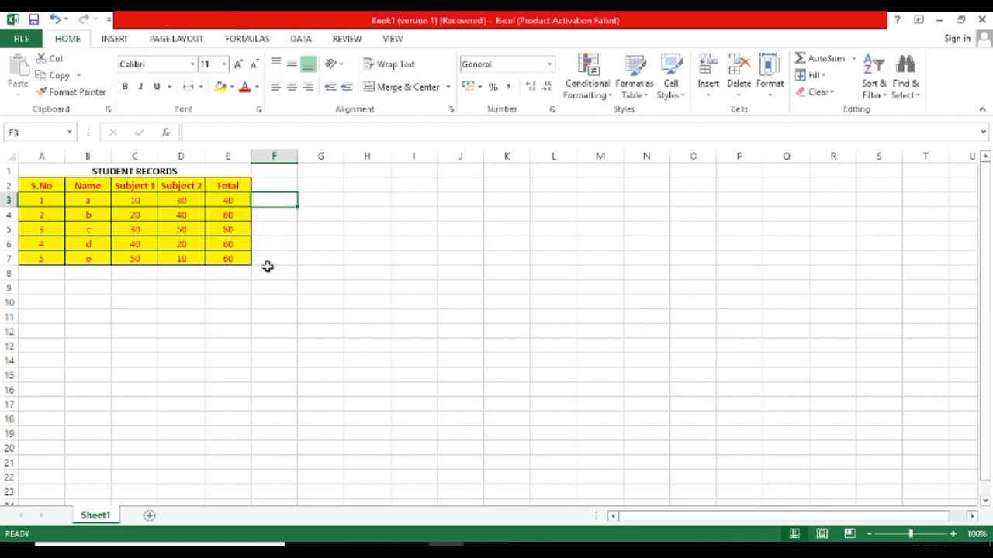